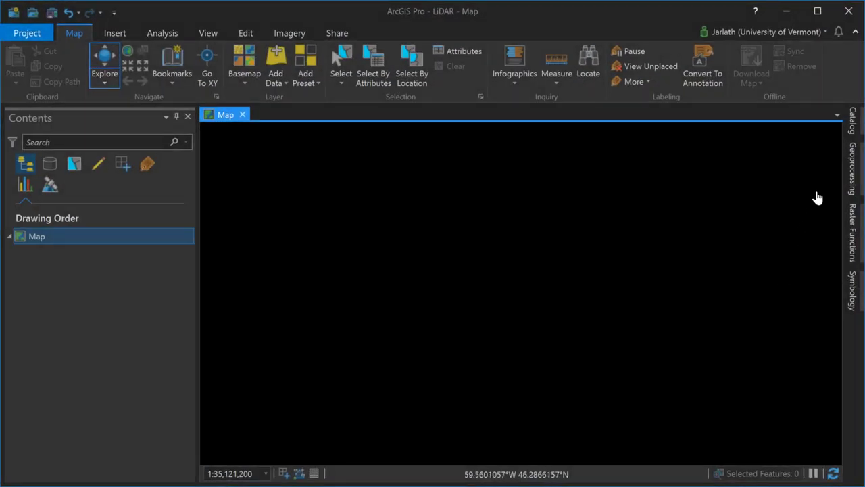
Add PointCloud.las from the LiDAR folder to the current map and zoom in on its points.
{"action": "left_click", "coordinate": [851, 134]}
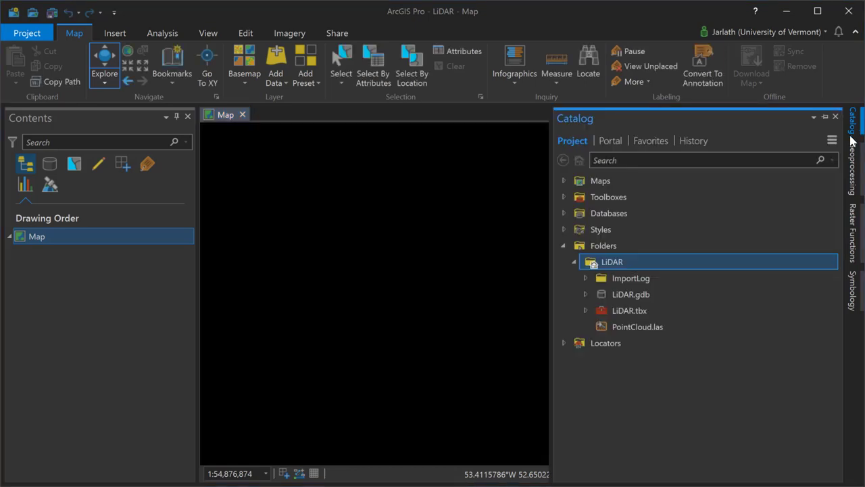
{"action": "left_click", "coordinate": [641, 329]}
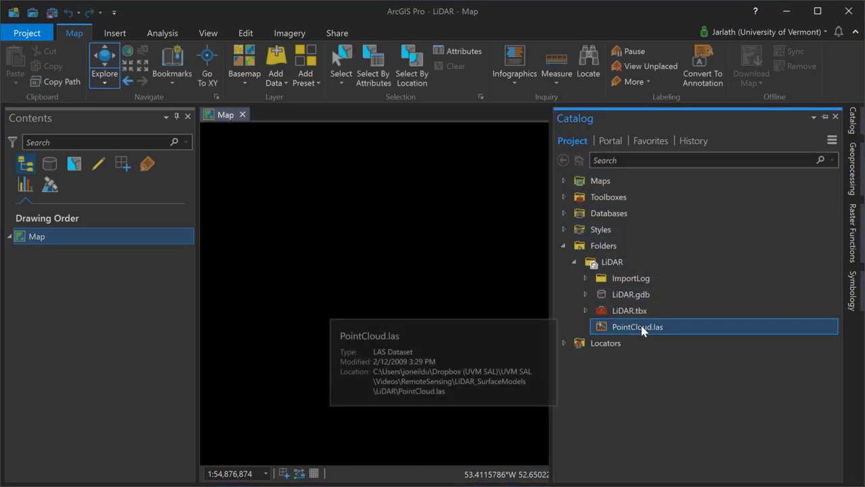
{"action": "right_click", "coordinate": [642, 330]}
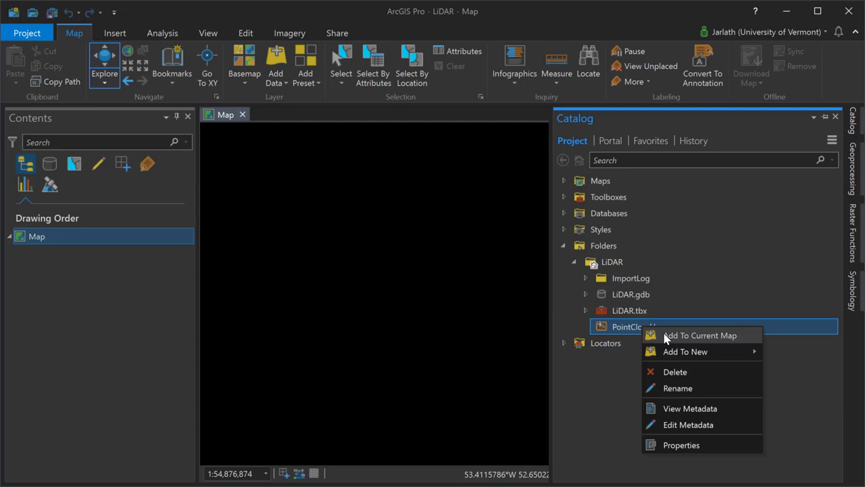
{"action": "left_click", "coordinate": [696, 335]}
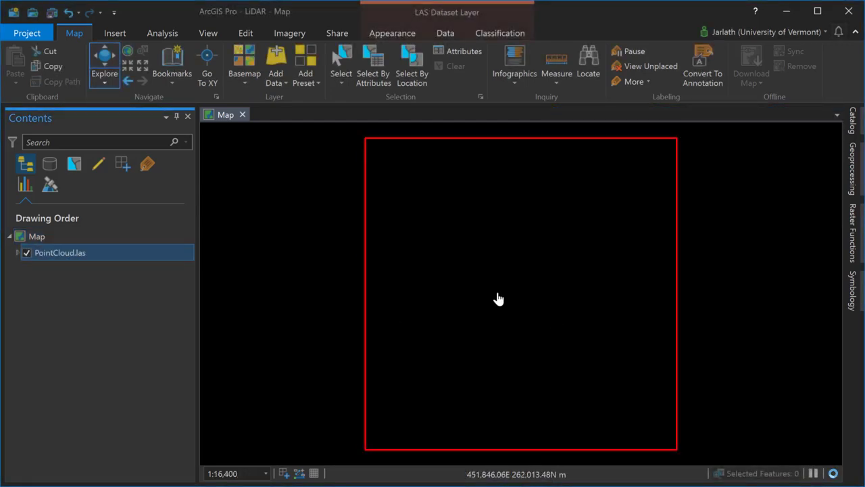
{"action": "scroll", "coordinate": [498, 299], "scroll_direction": "up", "scroll_amount": 2}
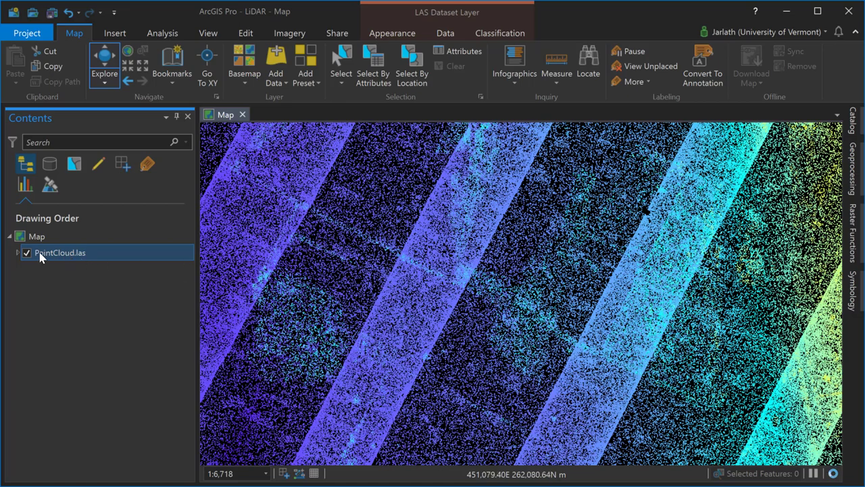
Expand the PointCloud.las layer and set its LAS filter to show only class 2 Ground points.
{"action": "left_click", "coordinate": [19, 252]}
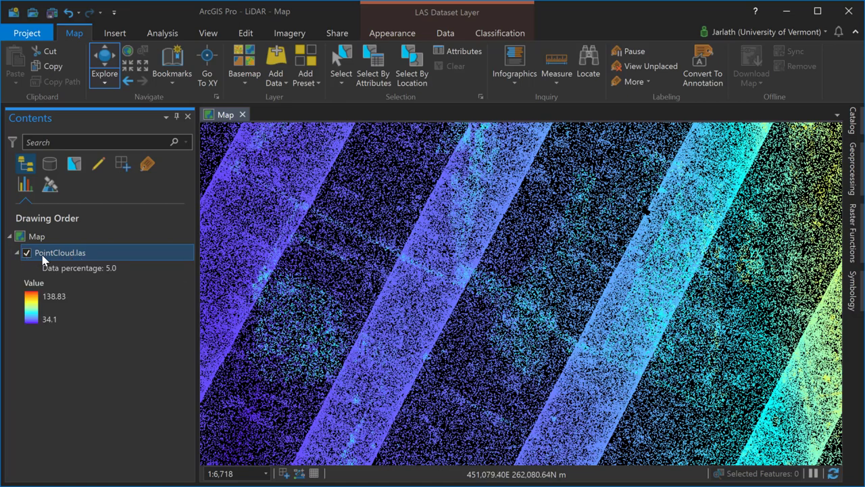
{"action": "right_click", "coordinate": [60, 259]}
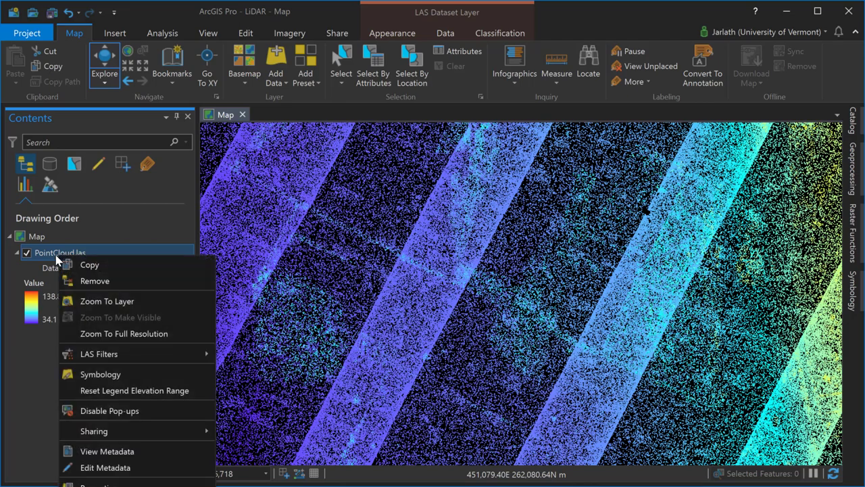
{"action": "left_click", "coordinate": [103, 483]}
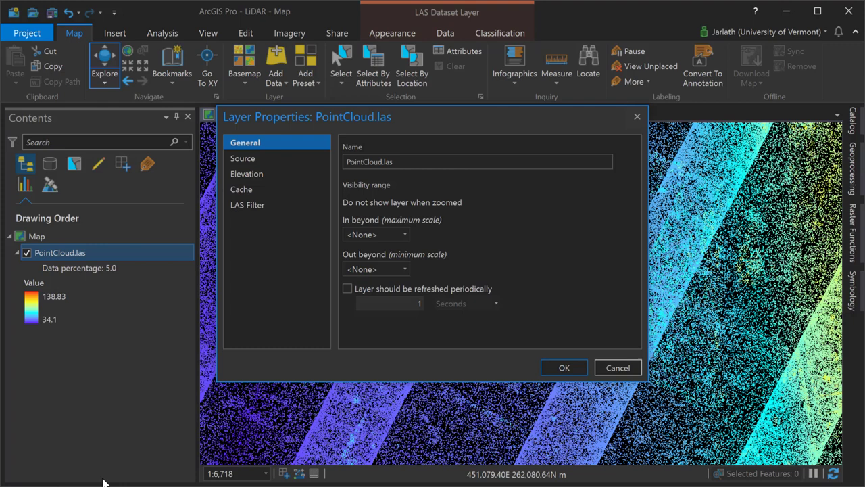
{"action": "left_click", "coordinate": [266, 200]}
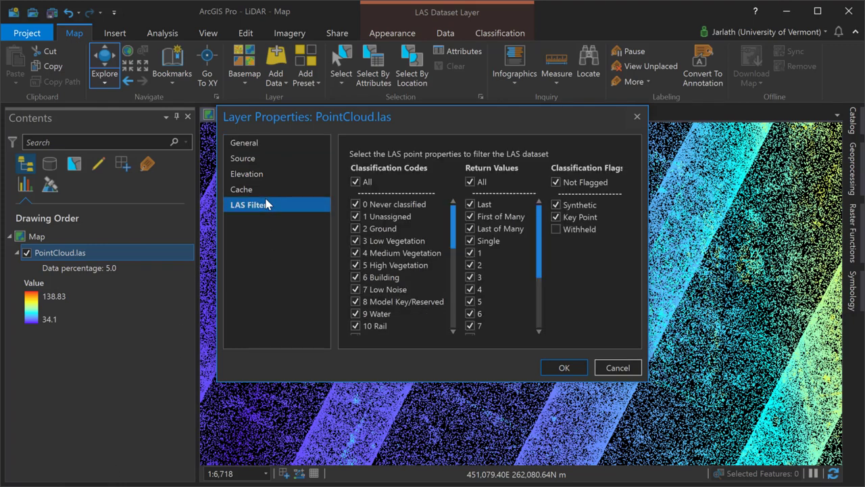
{"action": "left_click", "coordinate": [355, 181]}
{"action": "left_click", "coordinate": [562, 368]}
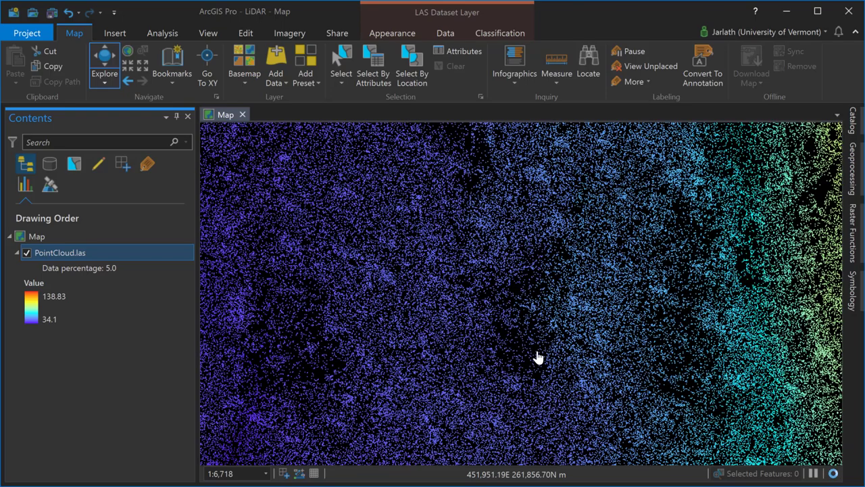
Restore the PointCloud.las LAS filter to include all classification codes.
{"action": "right_click", "coordinate": [77, 255]}
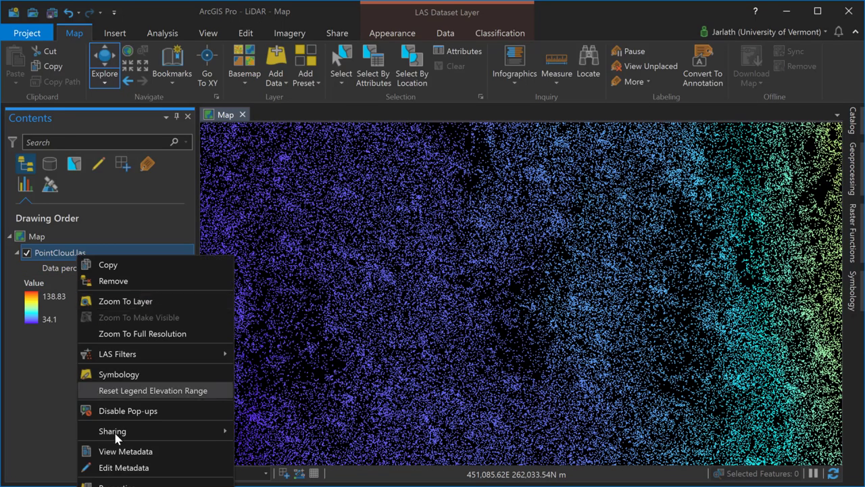
{"action": "left_click", "coordinate": [119, 485]}
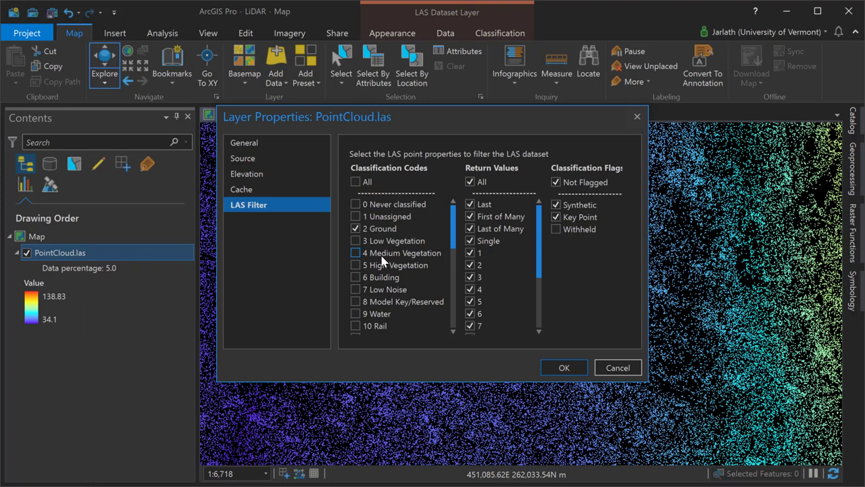
{"action": "left_click", "coordinate": [356, 182]}
{"action": "left_click", "coordinate": [560, 369]}
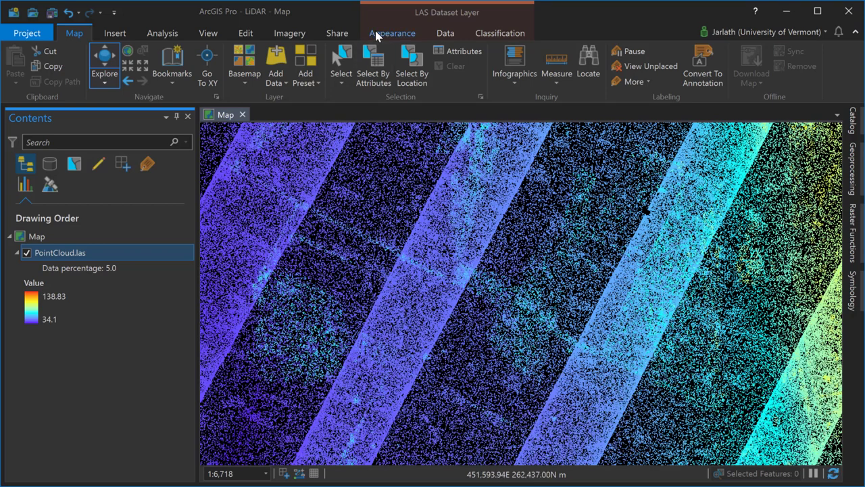
Switch the point cloud symbology to Class, then Return, and finally Elevation.
{"action": "left_click", "coordinate": [383, 35]}
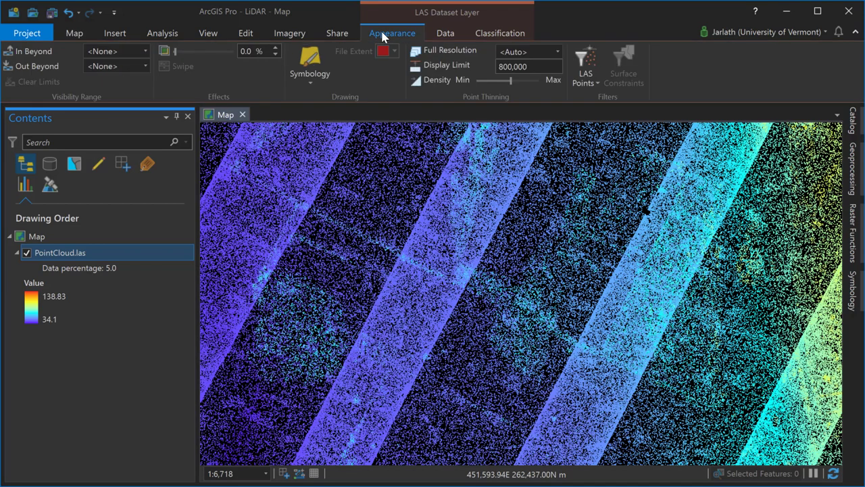
{"action": "left_click", "coordinate": [318, 83]}
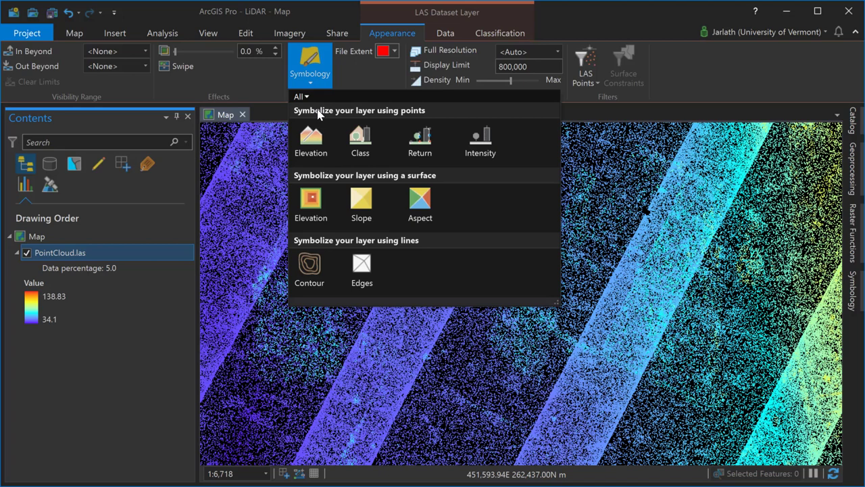
{"action": "left_click", "coordinate": [358, 140]}
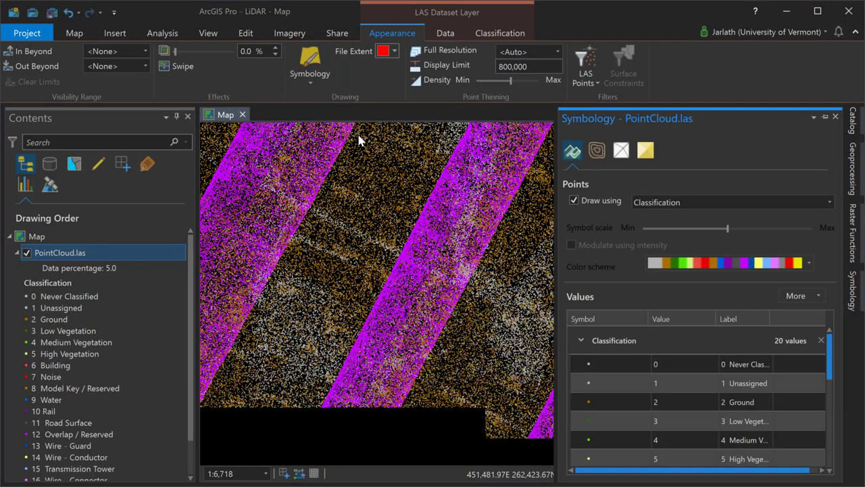
{"action": "left_click", "coordinate": [313, 80]}
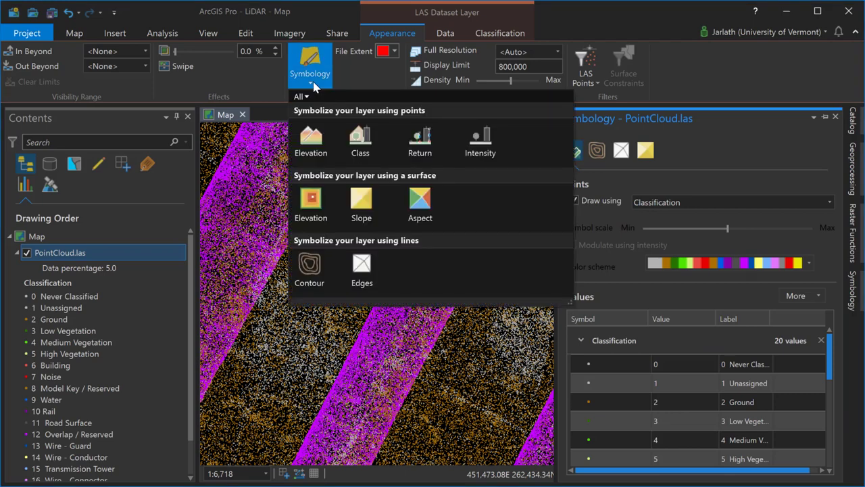
{"action": "left_click", "coordinate": [419, 141]}
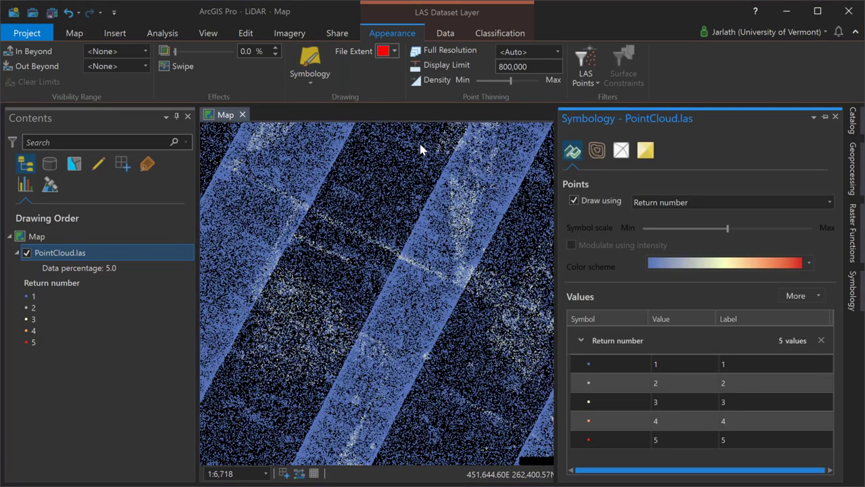
{"action": "left_click", "coordinate": [318, 81]}
{"action": "left_click", "coordinate": [311, 140]}
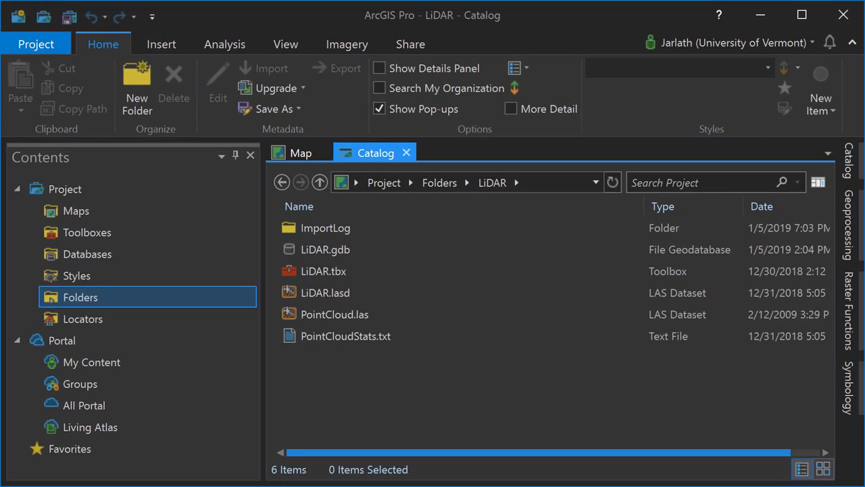
Bring up the New item options in the LiDAR folder's file list.
{"action": "right_click", "coordinate": [488, 222]}
{"action": "mouse_move", "coordinate": [521, 236]}
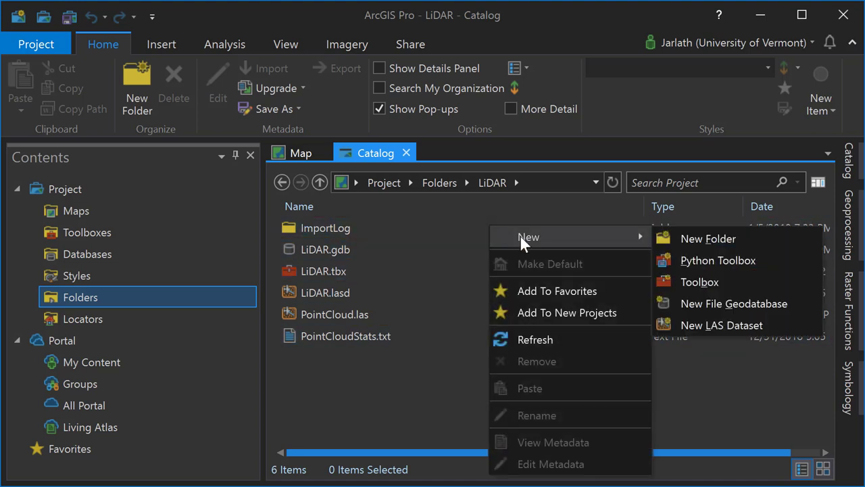
Create a new LAS dataset and set LiDAR.lasd as the Add Files To LAS Dataset input.
{"action": "left_click", "coordinate": [717, 324]}
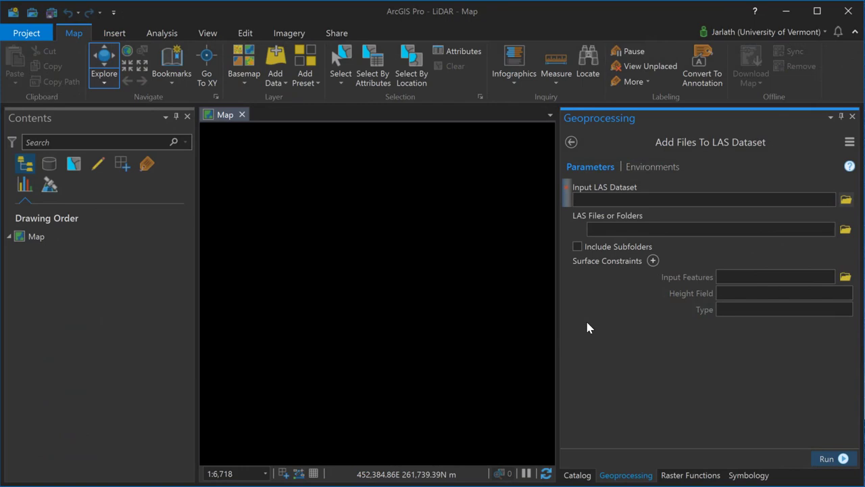
{"action": "left_click", "coordinate": [846, 199]}
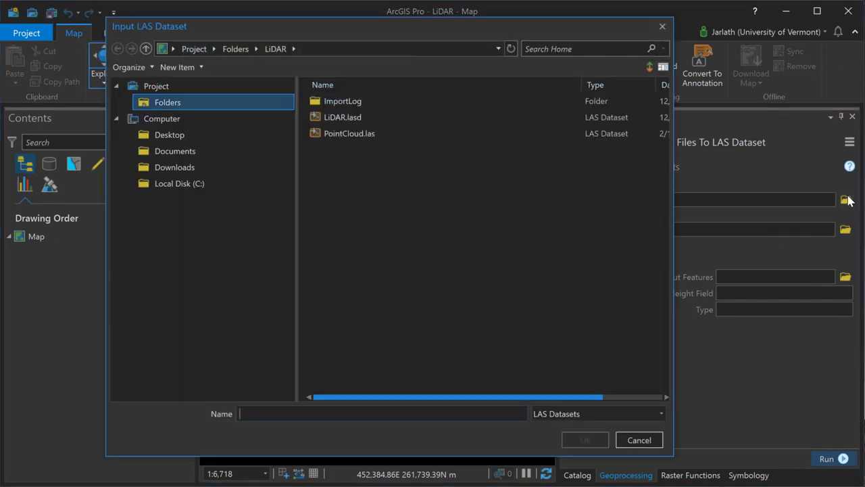
{"action": "left_click", "coordinate": [342, 119]}
{"action": "left_click", "coordinate": [582, 439]}
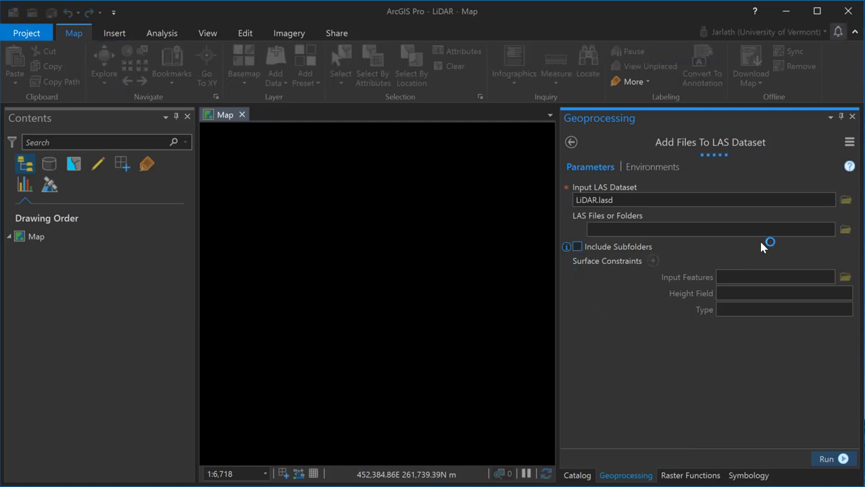
Choose PointCloud.las as the LAS file to add and run the tool.
{"action": "left_click", "coordinate": [845, 230]}
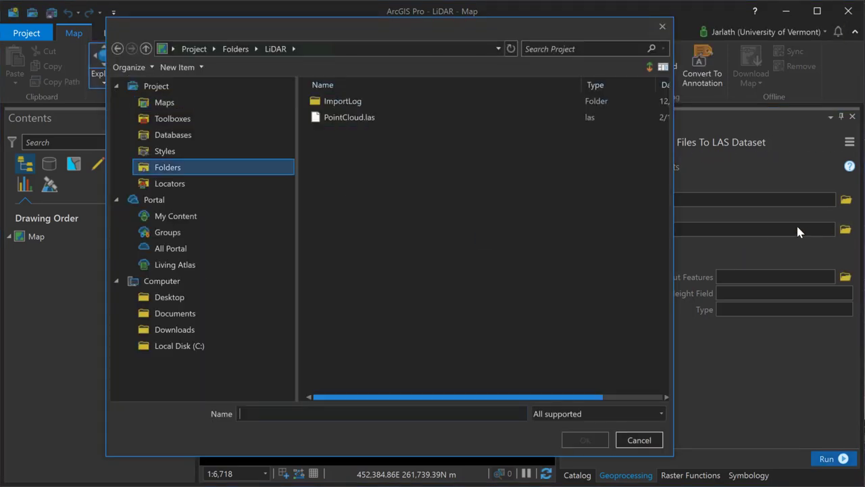
{"action": "left_click", "coordinate": [349, 117]}
{"action": "left_click", "coordinate": [586, 440]}
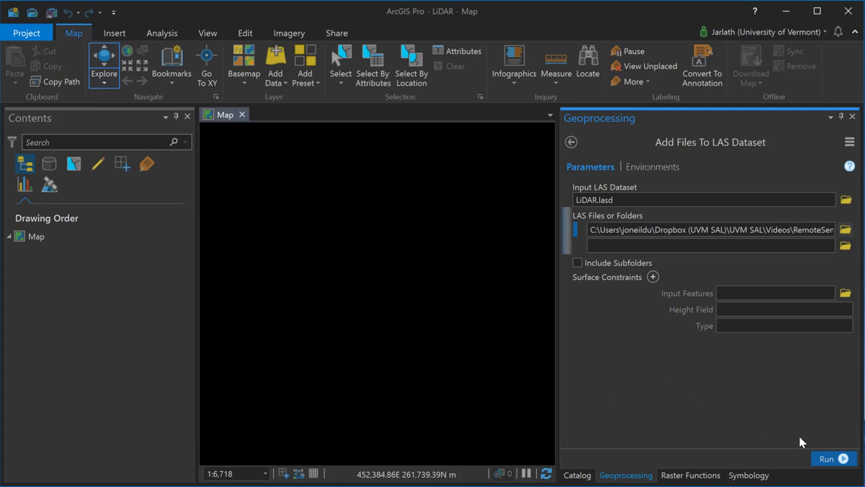
{"action": "left_click", "coordinate": [828, 459]}
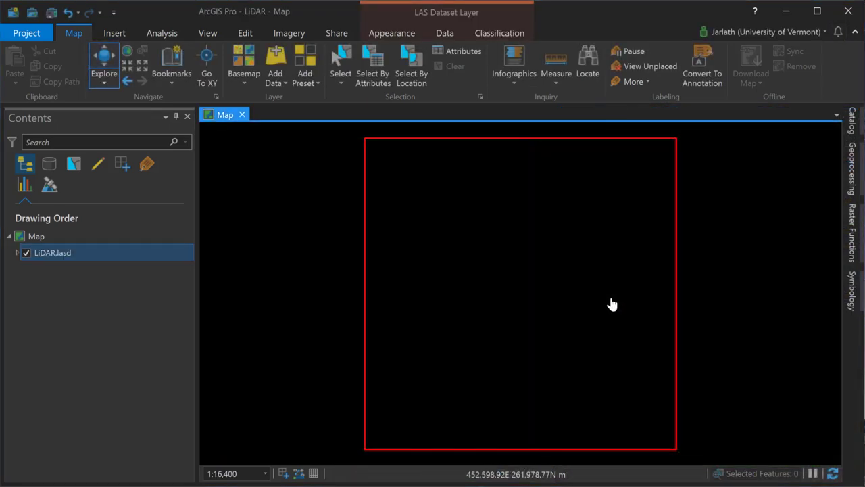
Zoom to the LiDAR points and preview only ground, then only non-ground points.
{"action": "scroll", "coordinate": [611, 303], "scroll_direction": "up", "scroll_amount": 5}
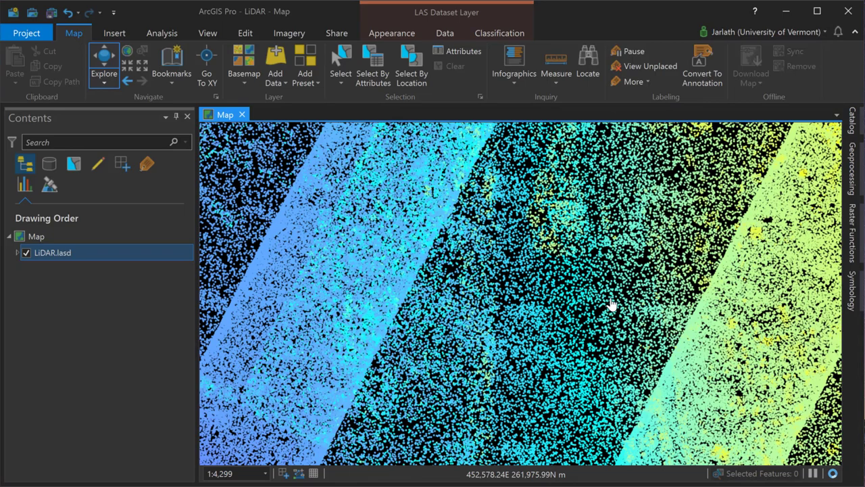
{"action": "scroll", "coordinate": [611, 304], "scroll_direction": "up", "scroll_amount": 2}
{"action": "left_click_drag", "start_coordinate": [537, 274], "coordinate": [409, 396]}
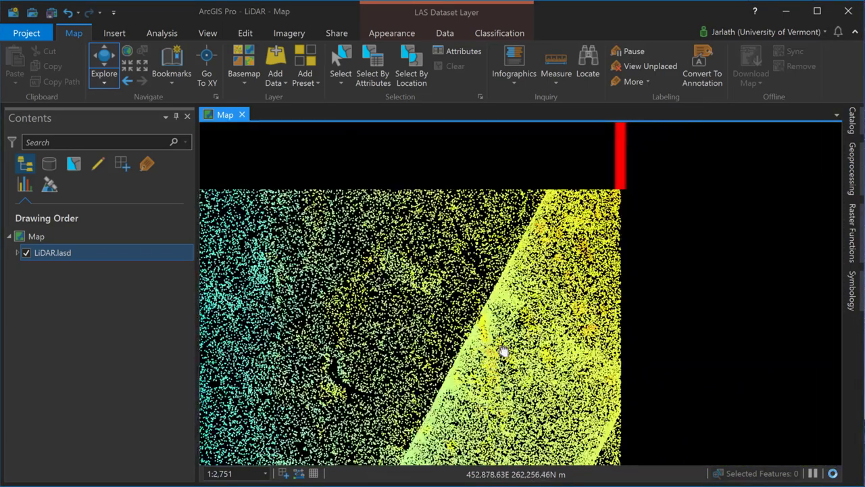
{"action": "left_click_drag", "start_coordinate": [503, 352], "coordinate": [696, 295]}
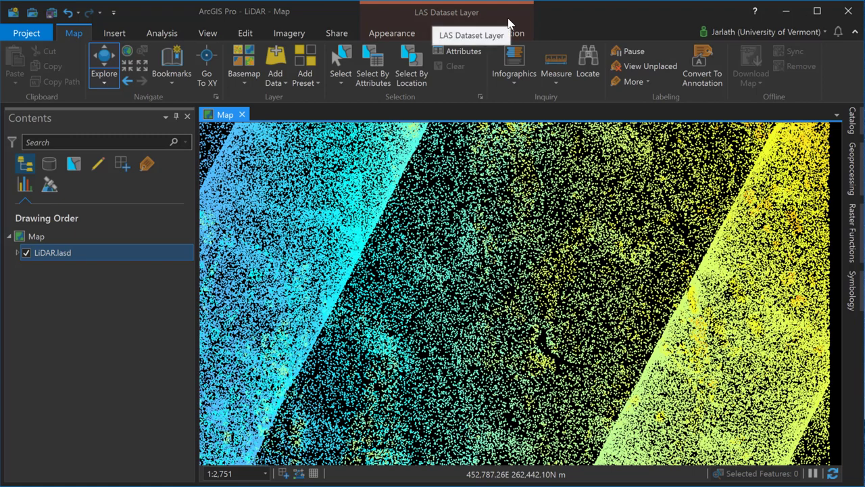
{"action": "left_click", "coordinate": [394, 33]}
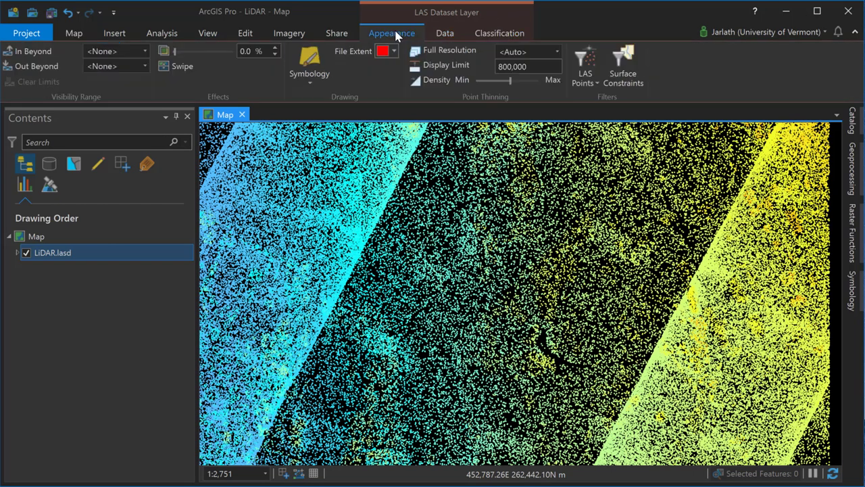
{"action": "left_click", "coordinate": [593, 84]}
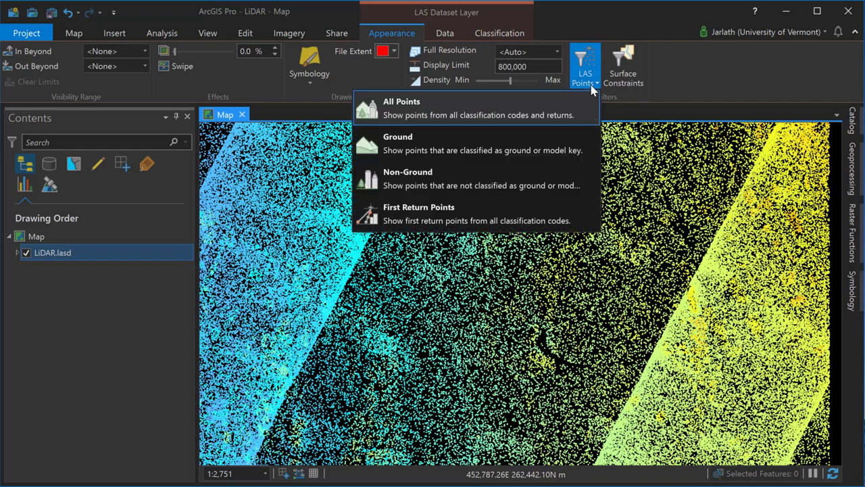
{"action": "left_click", "coordinate": [554, 141]}
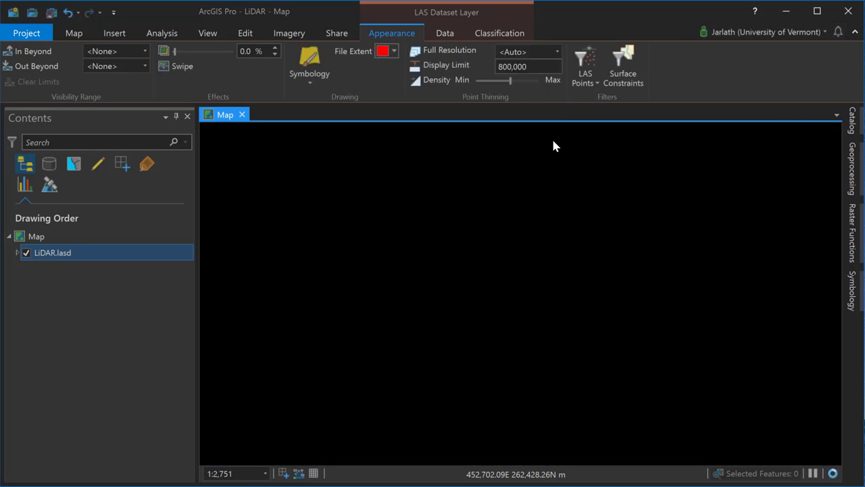
{"action": "left_click", "coordinate": [585, 73]}
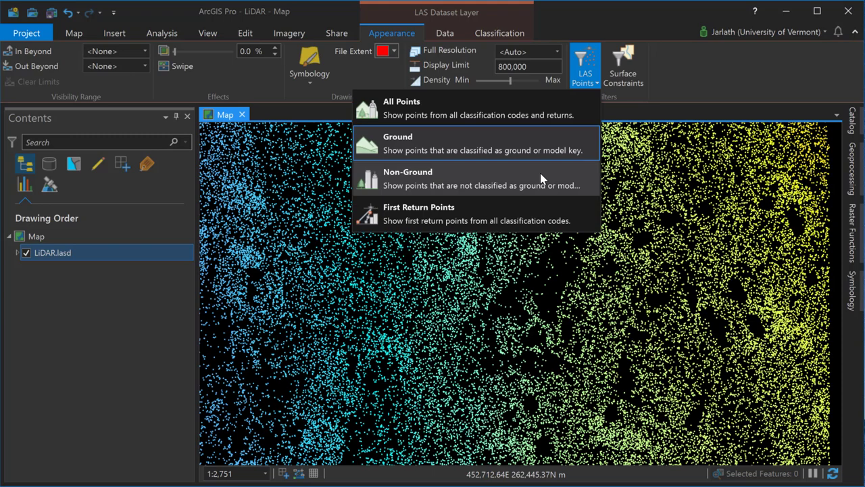
{"action": "left_click", "coordinate": [541, 178]}
Show first-return points and raise the point display density to maximum.
{"action": "left_click", "coordinate": [586, 74]}
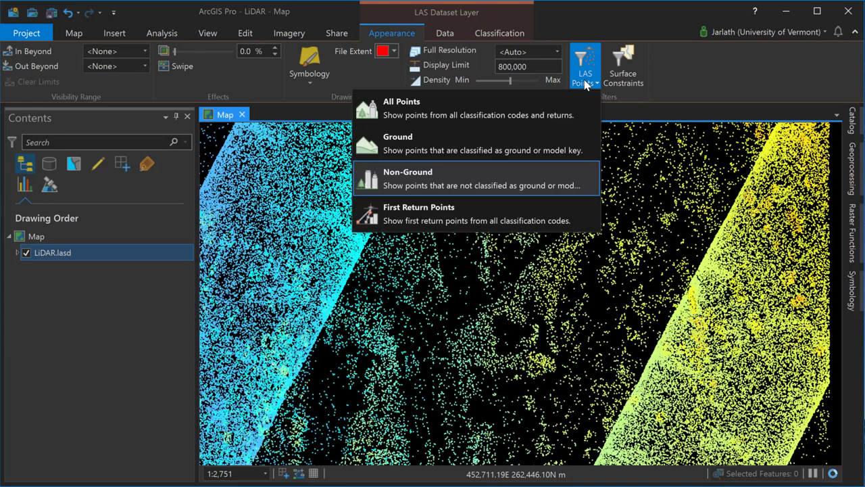
{"action": "left_click", "coordinate": [498, 215]}
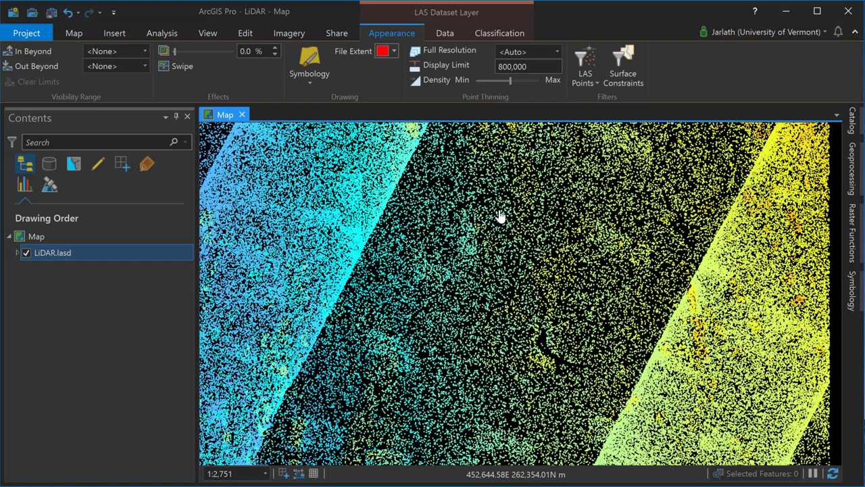
{"action": "left_click", "coordinate": [506, 79]}
{"action": "left_click", "coordinate": [531, 81]}
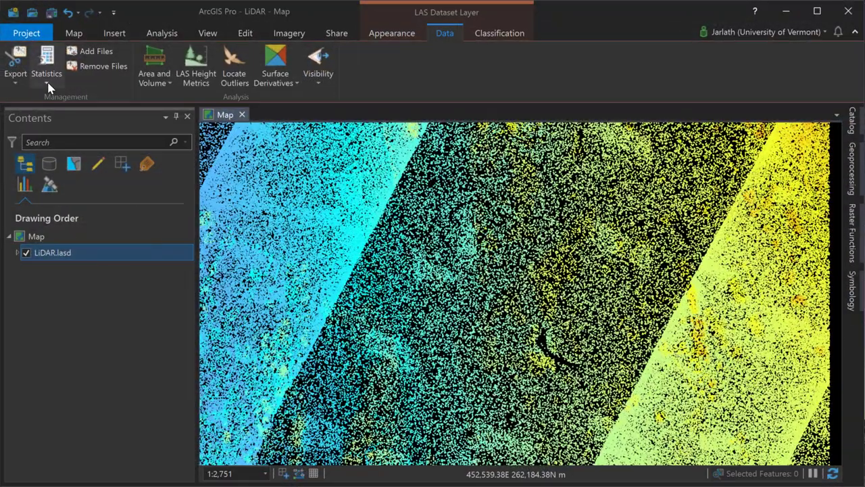
Calculate LiDAR.lasd statistics, saving the report as PointCloudStats.txt.
{"action": "left_click", "coordinate": [48, 84]}
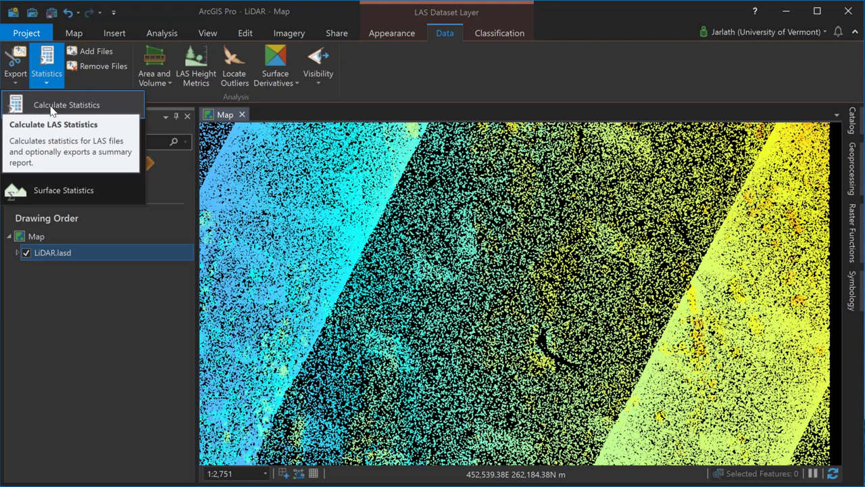
{"action": "left_click", "coordinate": [51, 106]}
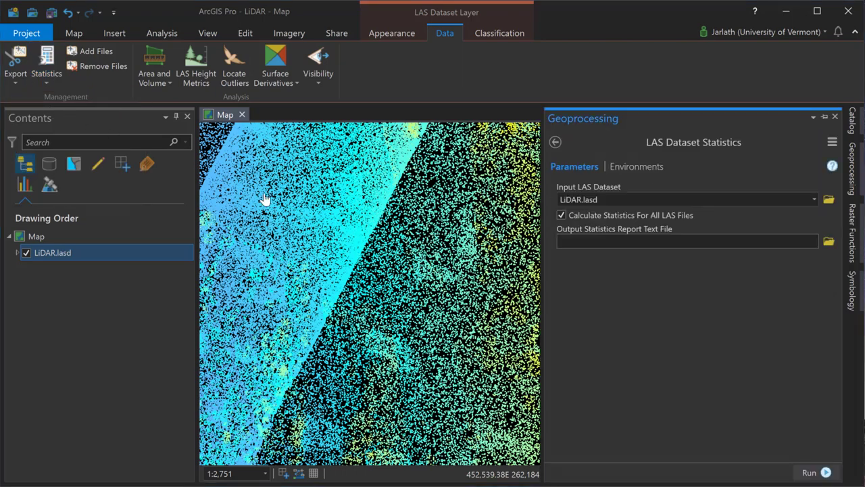
{"action": "left_click", "coordinate": [828, 241]}
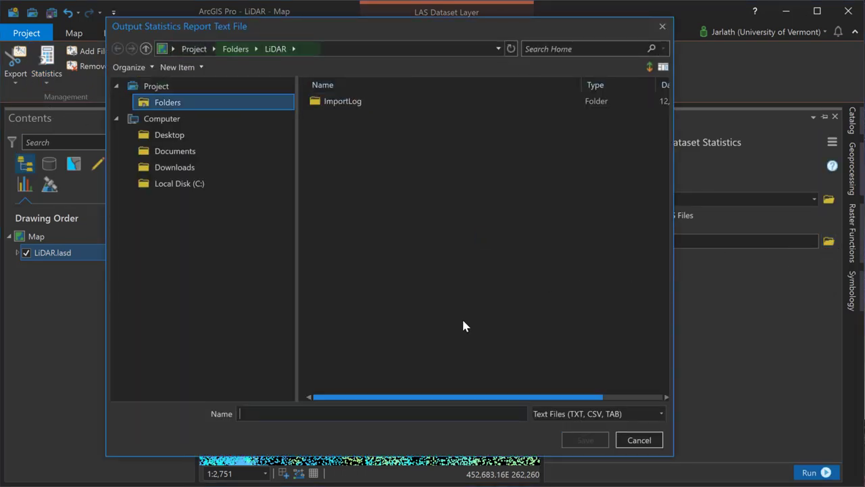
{"action": "left_click", "coordinate": [298, 414]}
{"action": "type", "text": "Point"}
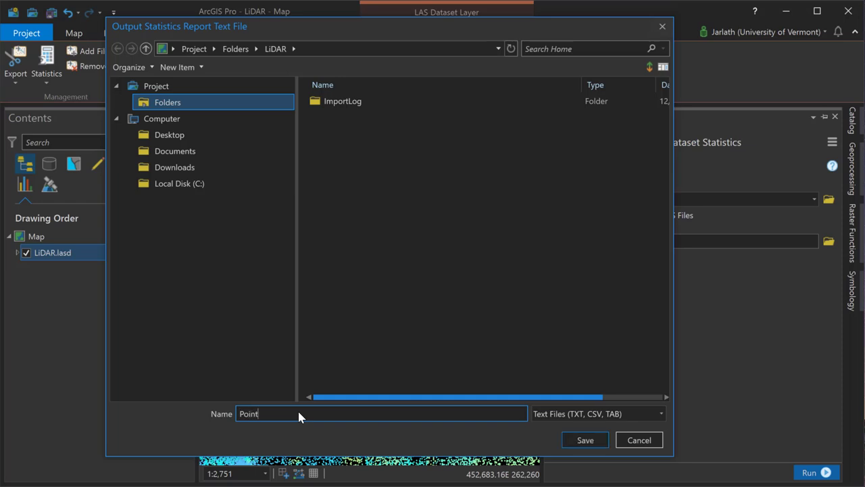
{"action": "type", "text": "CloudStats.txt"}
{"action": "left_click", "coordinate": [586, 442]}
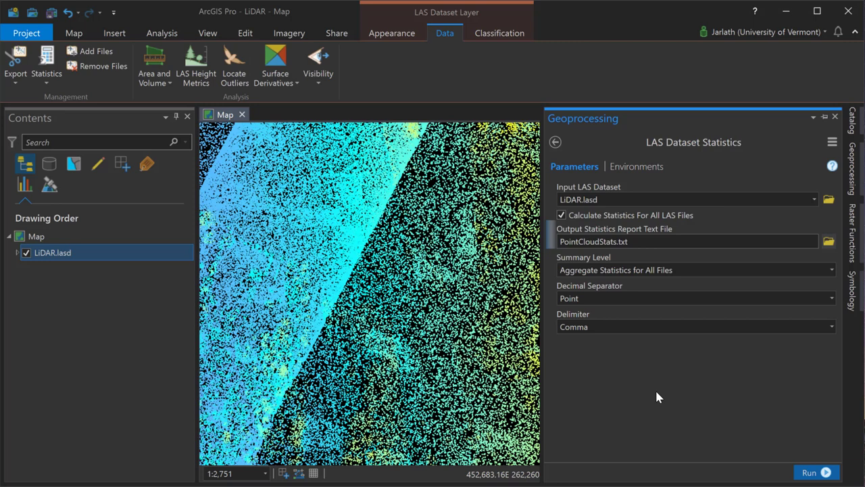
{"action": "left_click", "coordinate": [815, 472]}
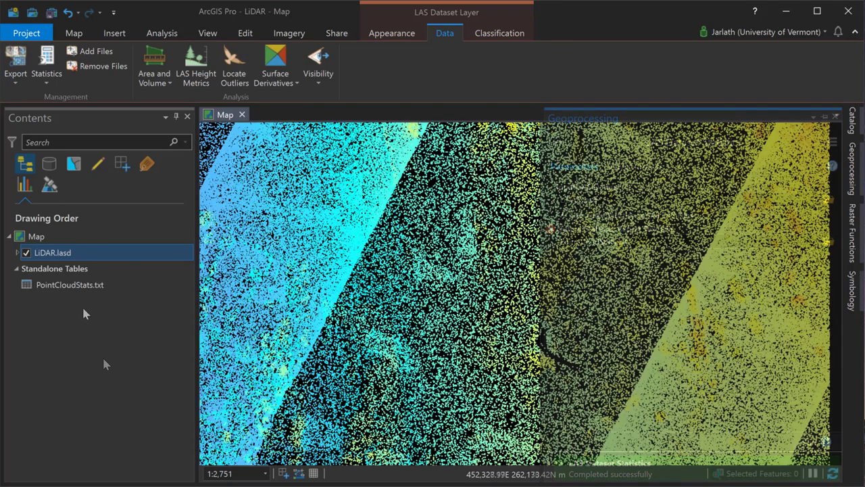
Open the PointCloudStats.txt table and scroll through its point counts and elevation ranges.
{"action": "left_click", "coordinate": [86, 288]}
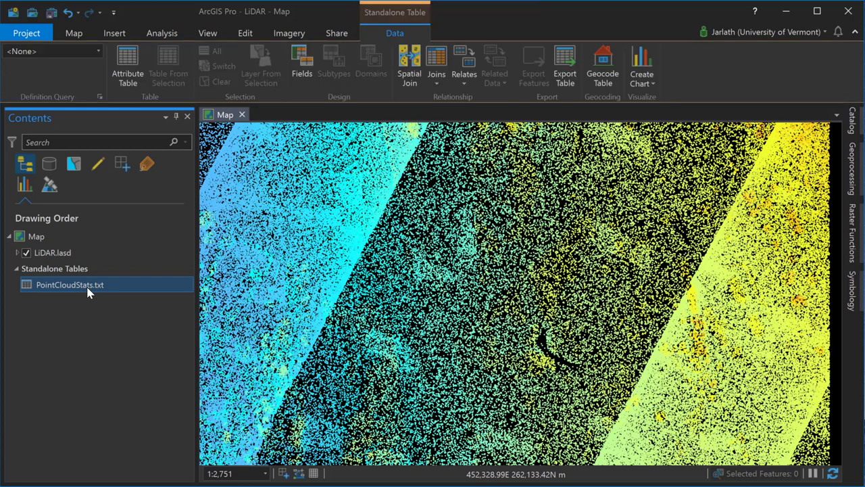
{"action": "right_click", "coordinate": [88, 291]}
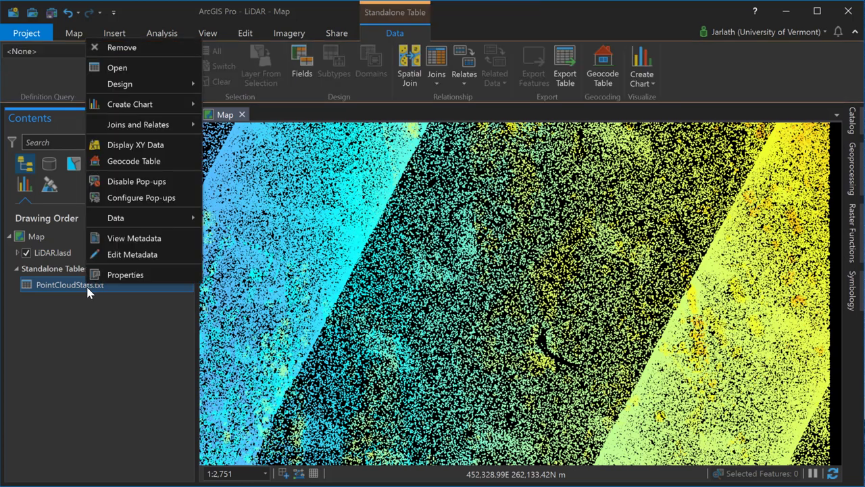
{"action": "left_click", "coordinate": [133, 71]}
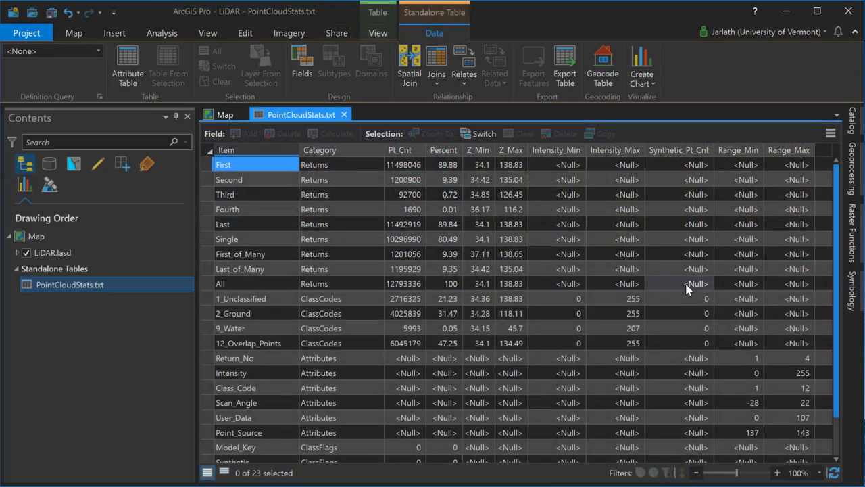
{"action": "scroll", "coordinate": [835, 197], "scroll_direction": "down", "scroll_amount": 3}
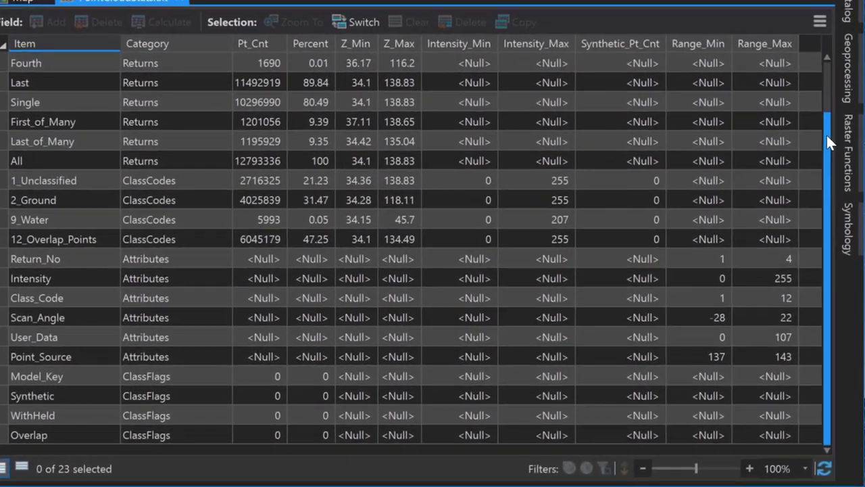
{"action": "left_click_drag", "start_coordinate": [827, 135], "coordinate": [827, 104]}
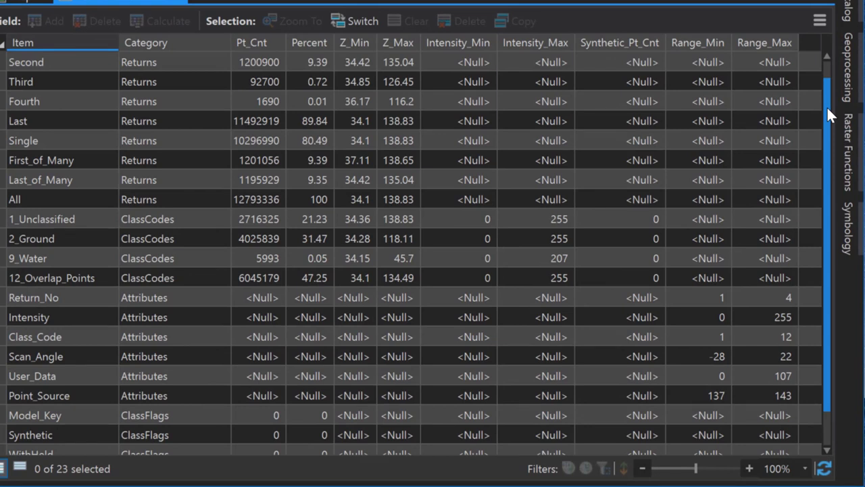
{"action": "left_click_drag", "start_coordinate": [827, 107], "coordinate": [827, 86]}
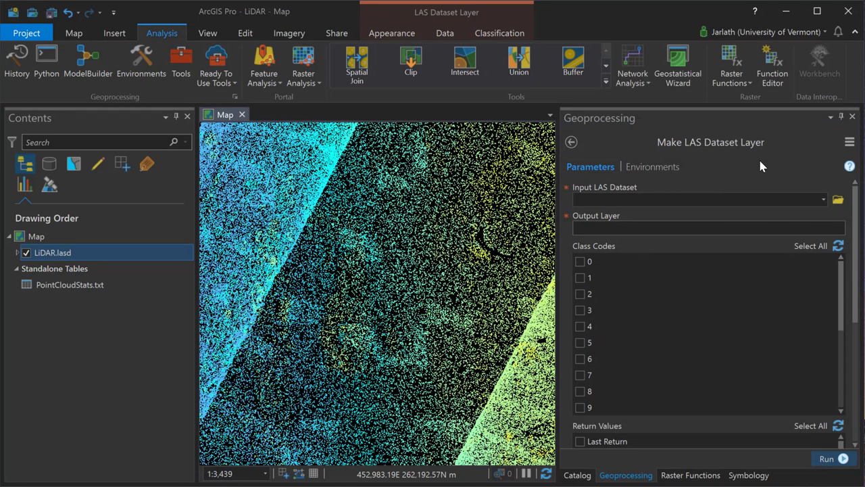
Make LiDAR_GroundPoints from LiDAR.lasd with class code 2 and all return values.
{"action": "left_click", "coordinate": [825, 201]}
{"action": "left_click", "coordinate": [676, 210]}
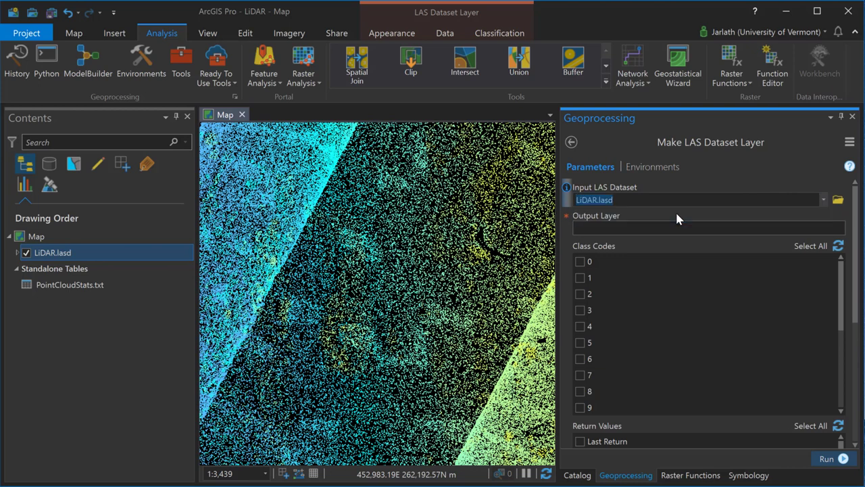
{"action": "left_click_drag", "start_coordinate": [663, 228], "coordinate": [600, 228]}
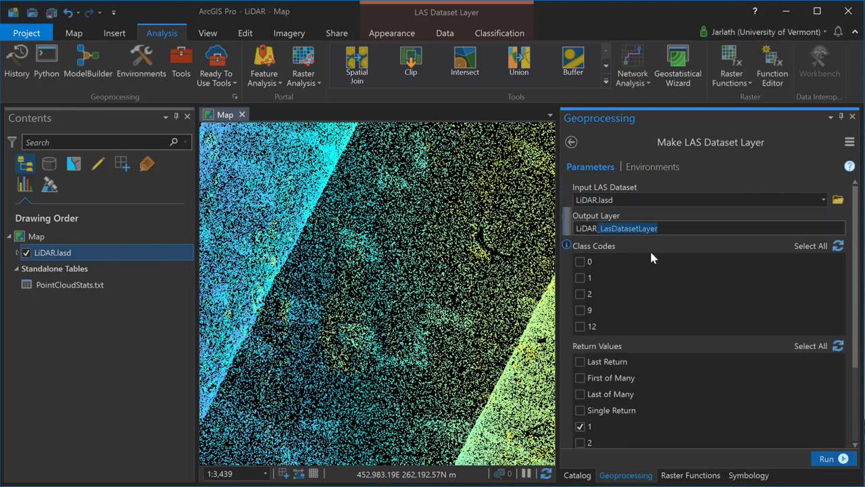
{"action": "type", "text": "_GroundPoints"}
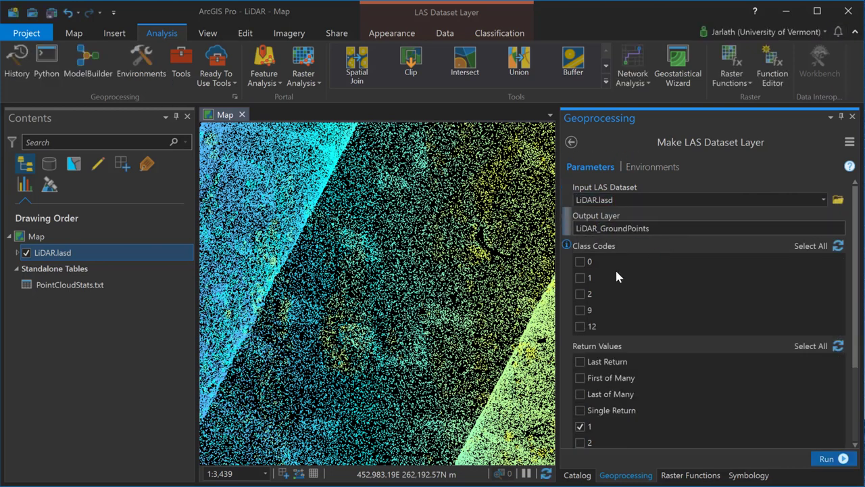
{"action": "left_click", "coordinate": [579, 294]}
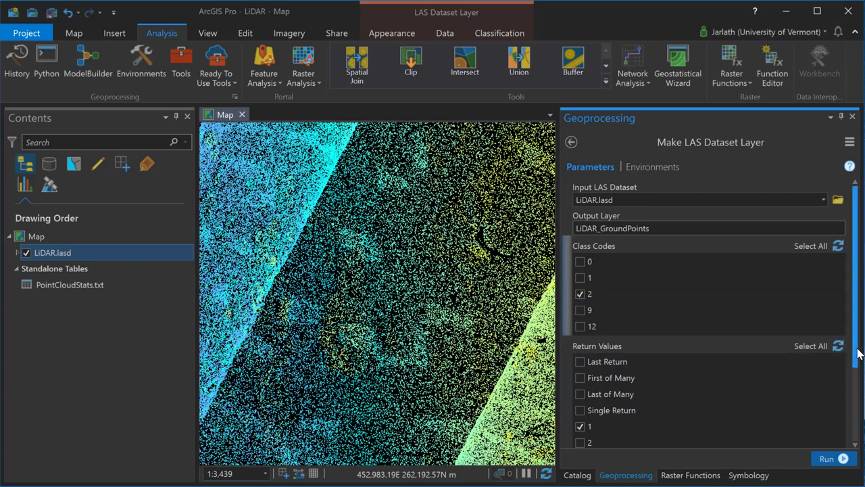
{"action": "left_click_drag", "start_coordinate": [856, 355], "coordinate": [855, 430]}
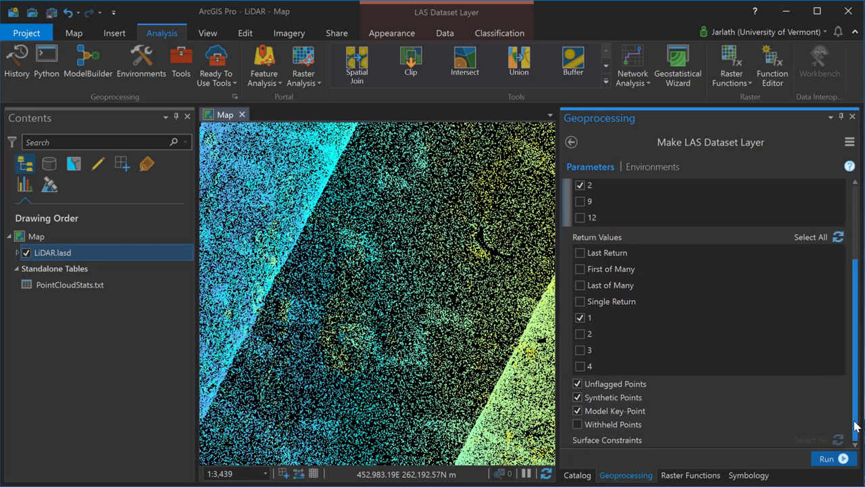
{"action": "left_click", "coordinate": [811, 237]}
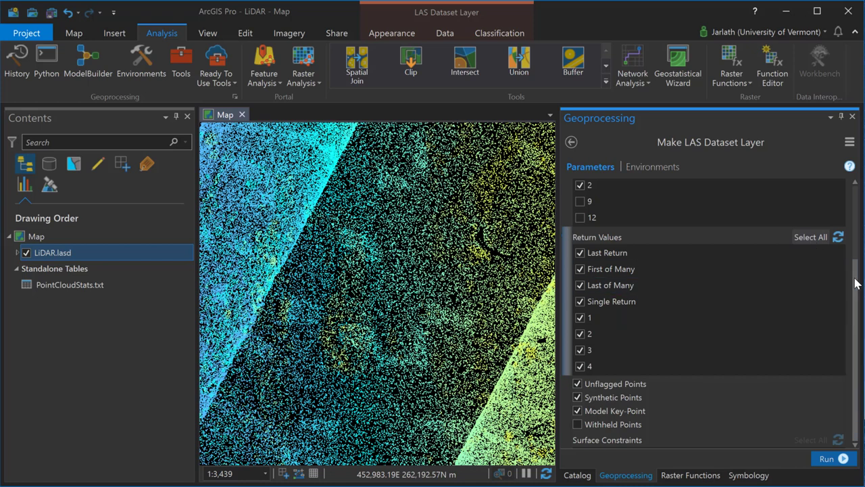
{"action": "left_click_drag", "start_coordinate": [856, 282], "coordinate": [850, 302]}
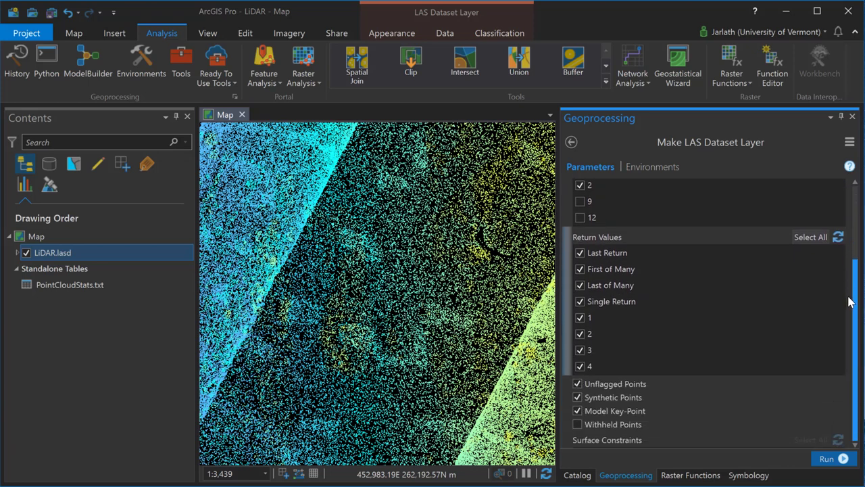
{"action": "left_click", "coordinate": [825, 460]}
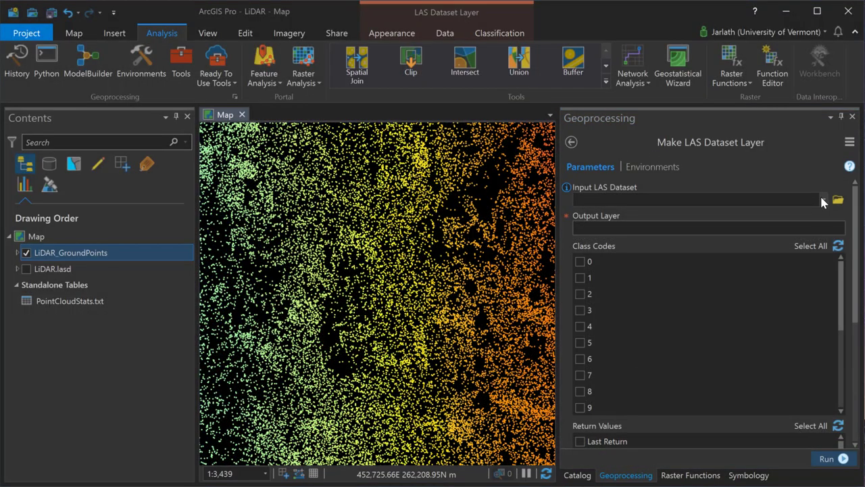
Make LiDAR_FirstReturns from LiDAR.lasd with all class codes, return 1 and First of Many.
{"action": "left_click", "coordinate": [822, 200]}
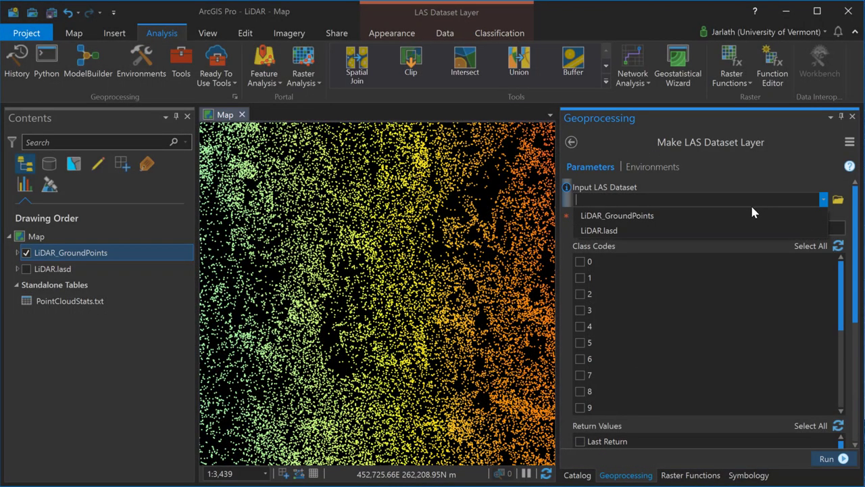
{"action": "left_click", "coordinate": [687, 230]}
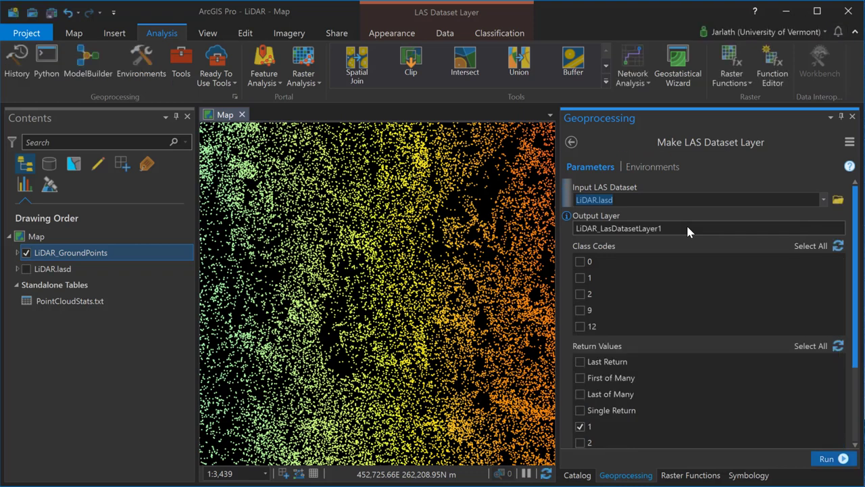
{"action": "left_click_drag", "start_coordinate": [656, 227], "coordinate": [601, 230]}
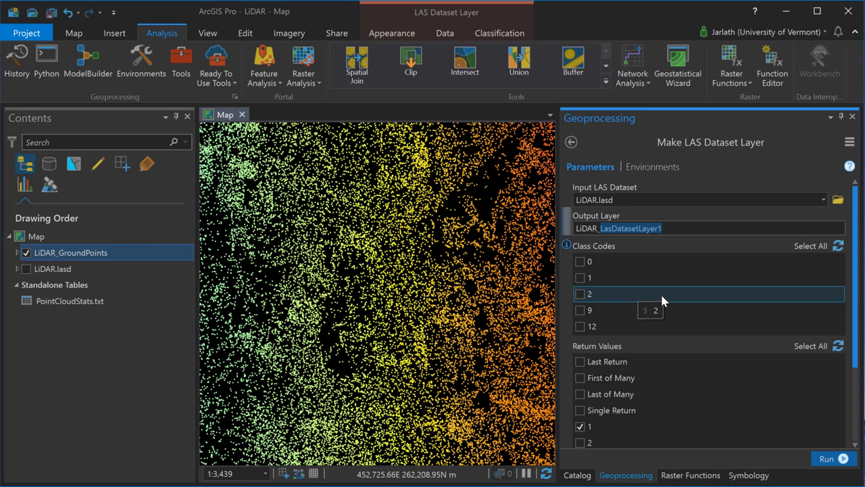
{"action": "type", "text": "Fi"}
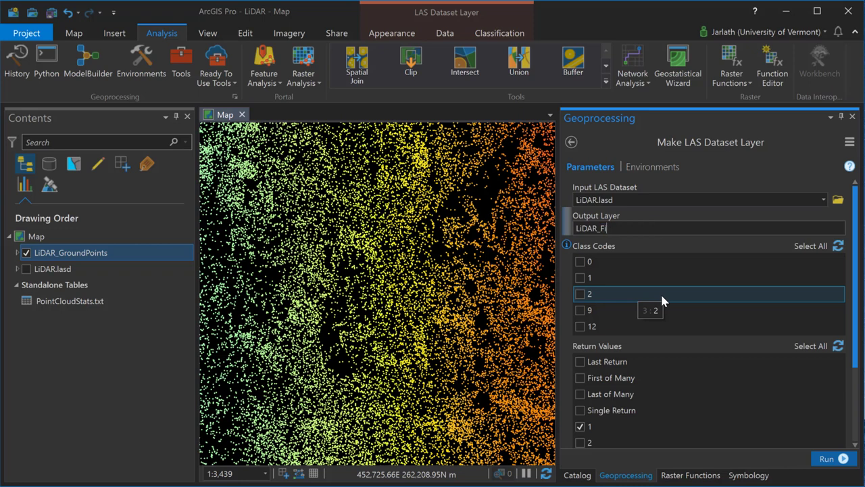
{"action": "type", "text": "rstReturns"}
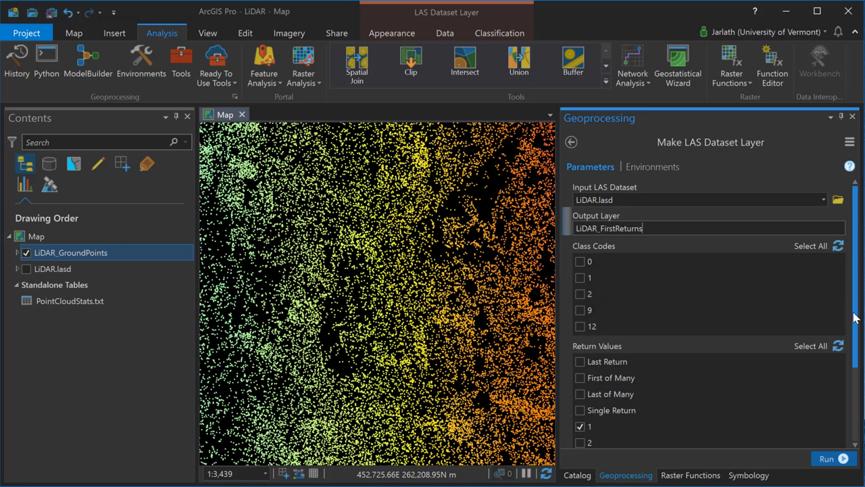
{"action": "left_click_drag", "start_coordinate": [855, 318], "coordinate": [850, 351]}
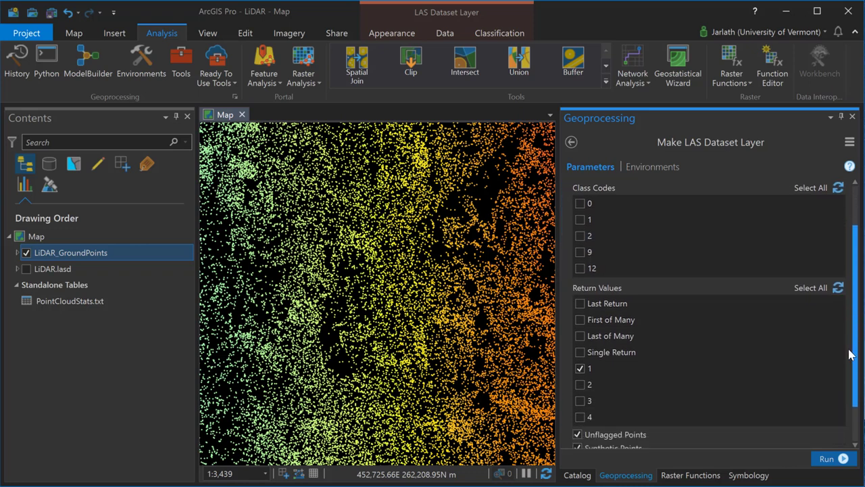
{"action": "left_click", "coordinate": [805, 189]}
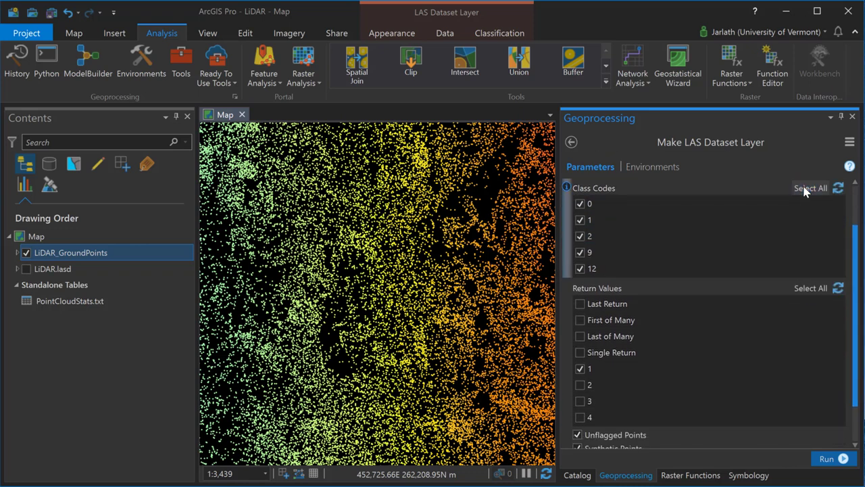
{"action": "left_click", "coordinate": [579, 368]}
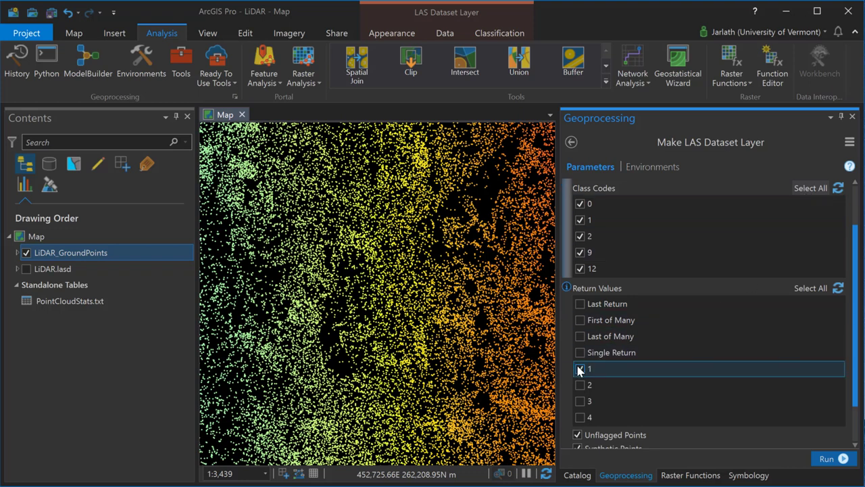
{"action": "left_click", "coordinate": [579, 369]}
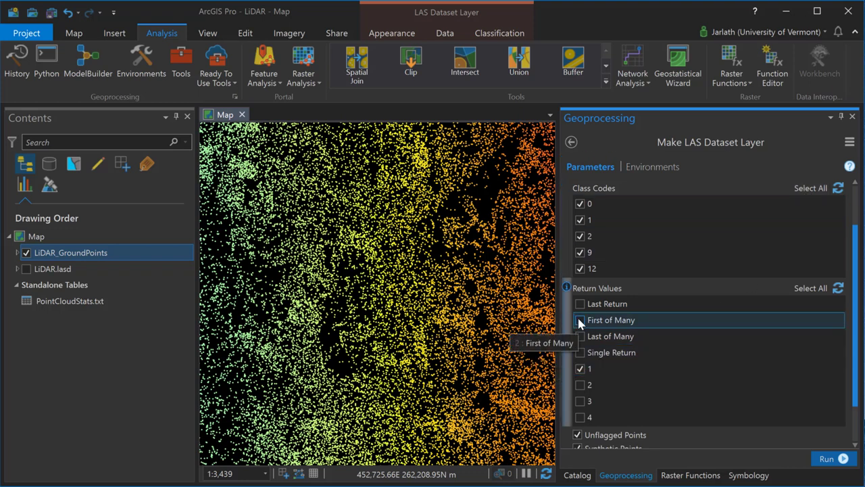
{"action": "left_click", "coordinate": [580, 322]}
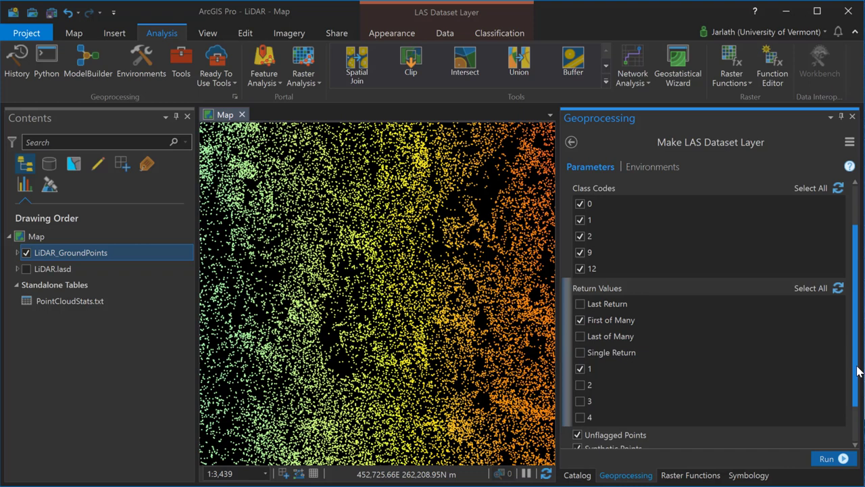
{"action": "left_click_drag", "start_coordinate": [857, 372], "coordinate": [846, 406]}
{"action": "left_click", "coordinate": [836, 458]}
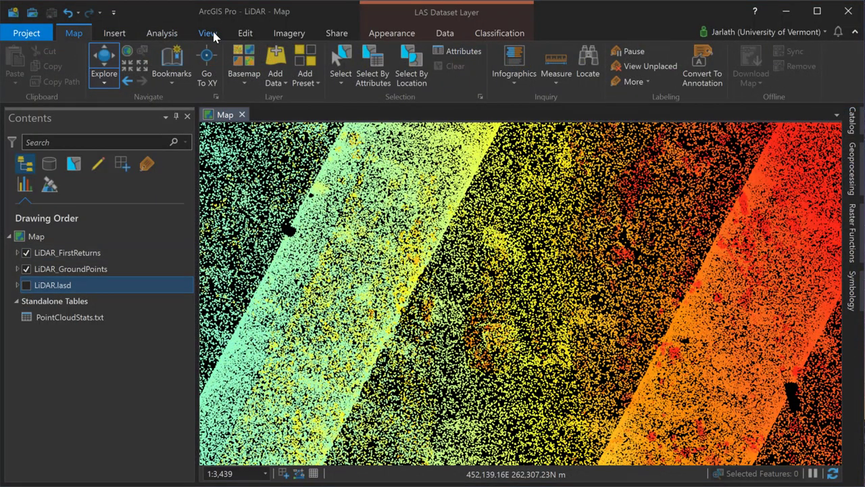
Open a Catalog view, browse Folders > LiDAR, and bring up LiDAR.lasd's context menu.
{"action": "left_click", "coordinate": [209, 34]}
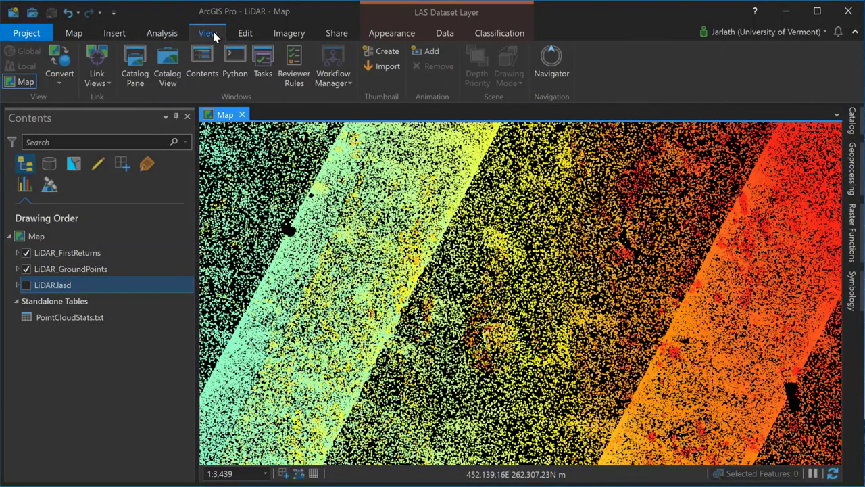
{"action": "left_click", "coordinate": [170, 67]}
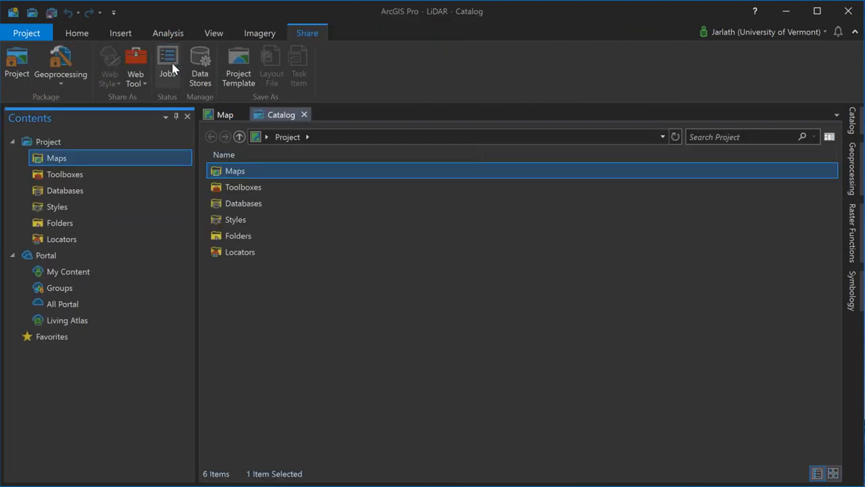
{"action": "double_click", "coordinate": [234, 235]}
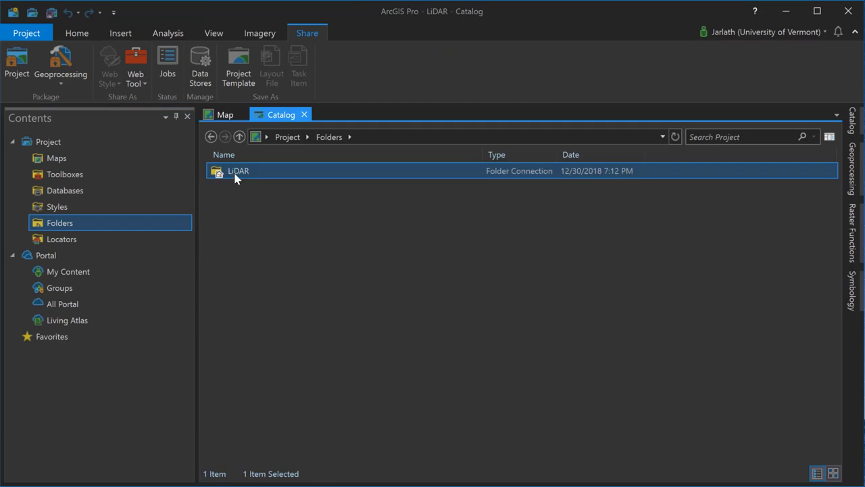
{"action": "double_click", "coordinate": [236, 177]}
{"action": "right_click", "coordinate": [257, 224]}
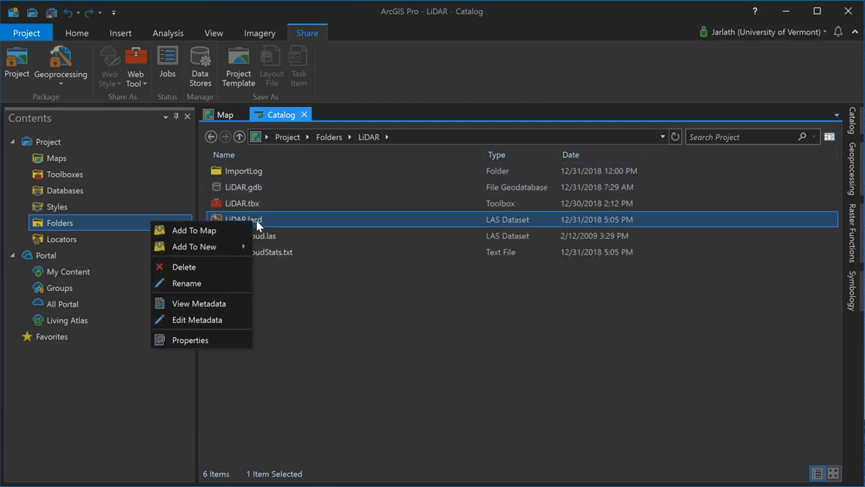
Open LiDAR.lasd's properties and review its classification code, attribute, return and flag statistics.
{"action": "left_click", "coordinate": [223, 338]}
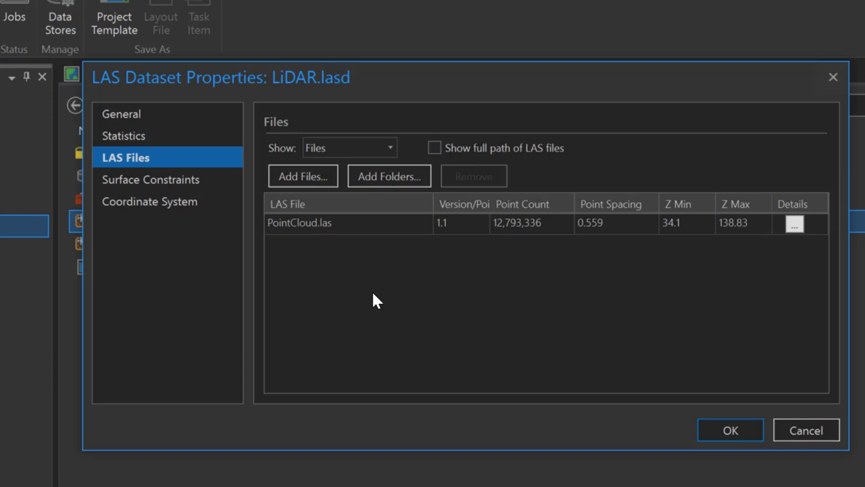
{"action": "left_click", "coordinate": [116, 135]}
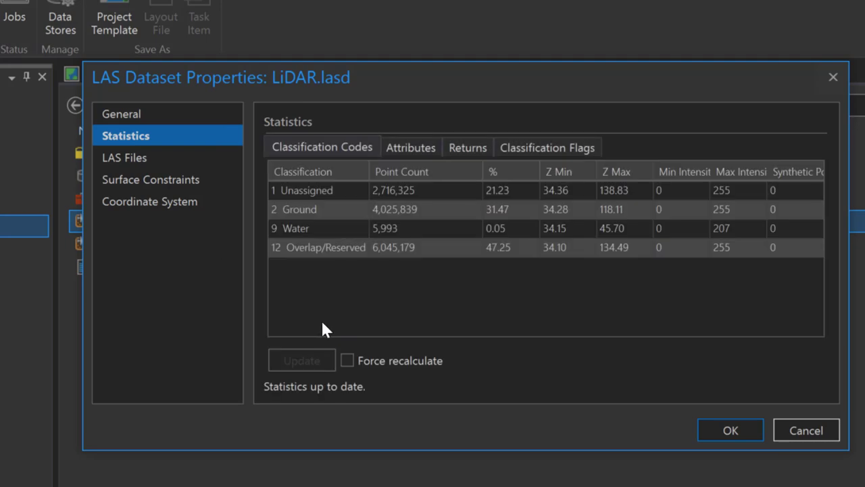
{"action": "left_click", "coordinate": [410, 148]}
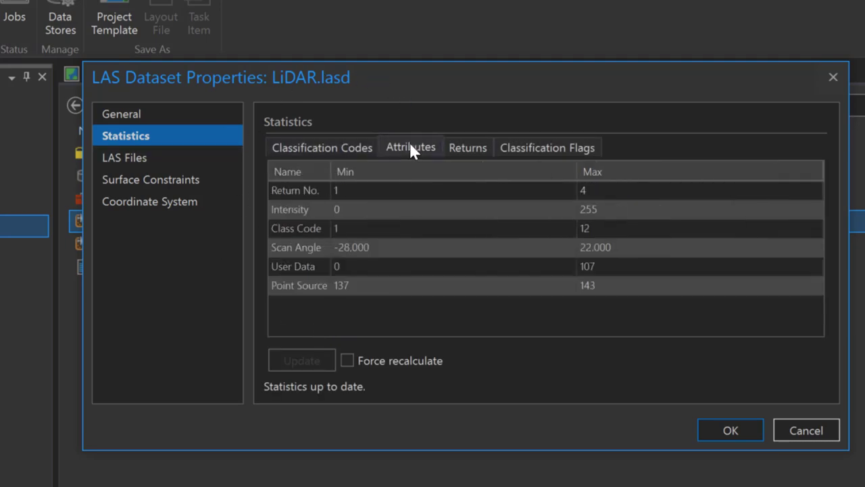
{"action": "left_click", "coordinate": [468, 145]}
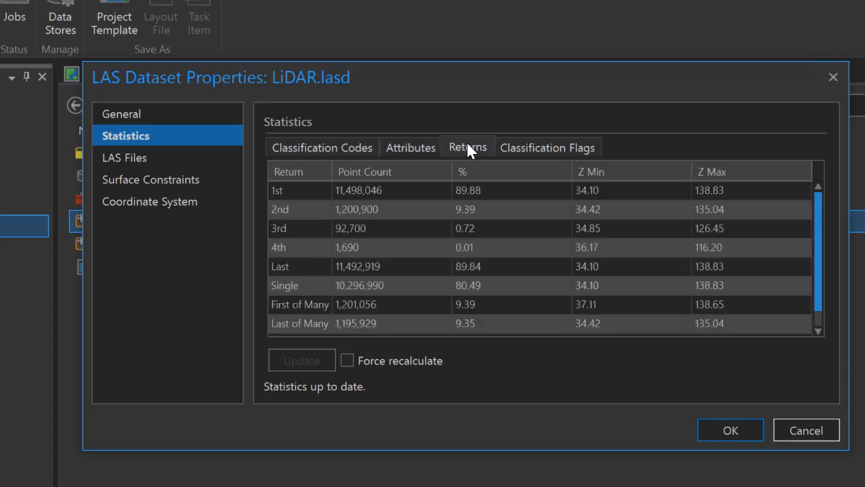
{"action": "left_click", "coordinate": [541, 146]}
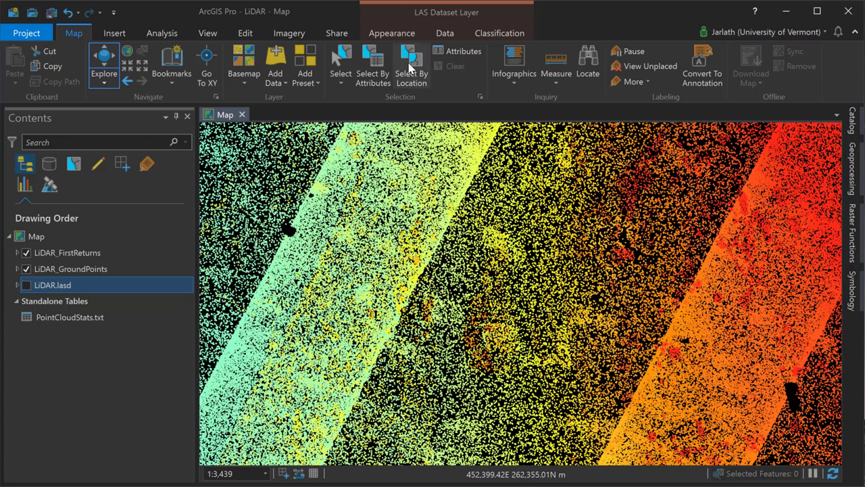
Start a LAS-to-raster export with LiDAR_GroundPoints as input and the output named DEM.
{"action": "left_click", "coordinate": [436, 35]}
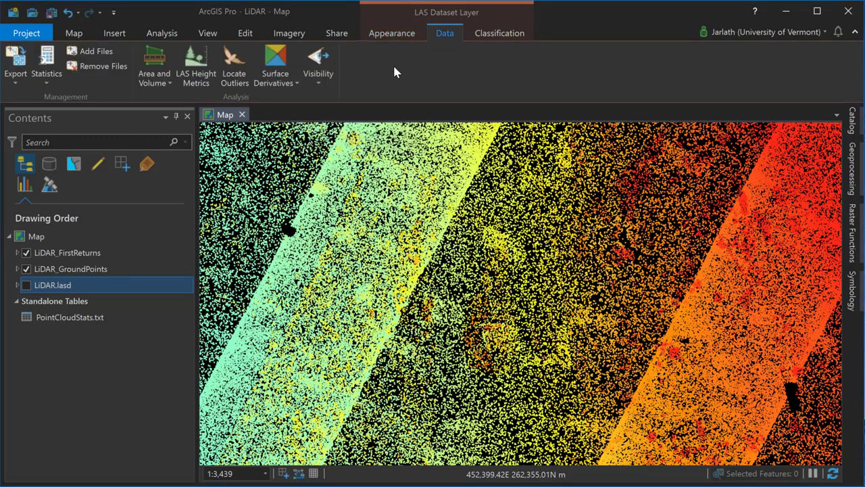
{"action": "left_click", "coordinate": [8, 78]}
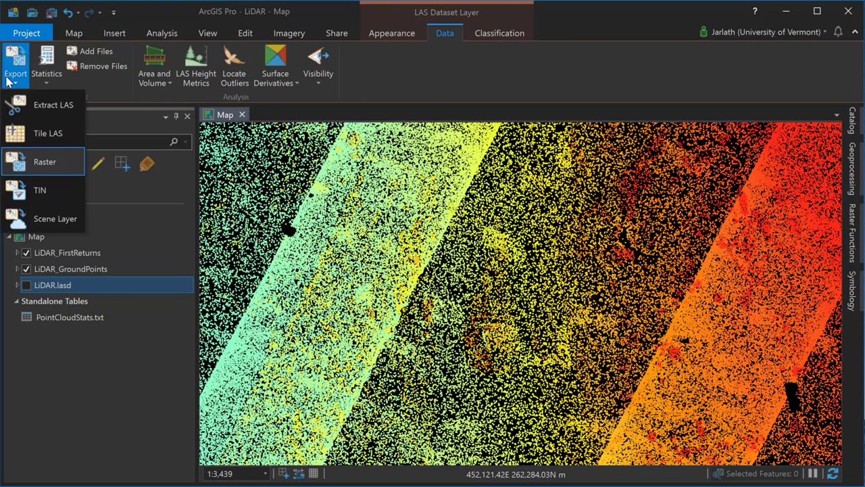
{"action": "left_click", "coordinate": [30, 163]}
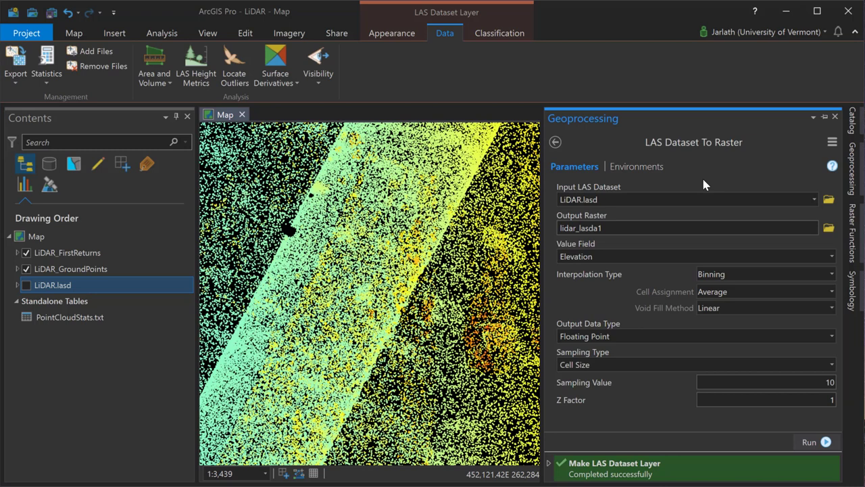
{"action": "left_click", "coordinate": [815, 200]}
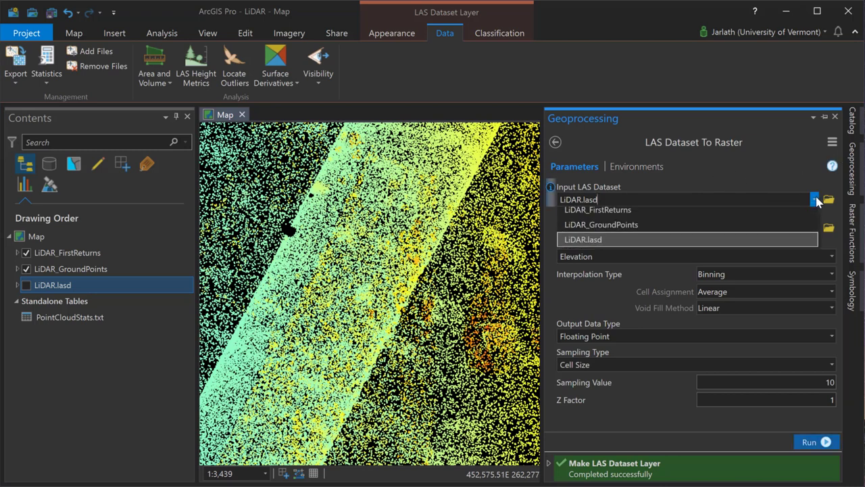
{"action": "left_click", "coordinate": [707, 229]}
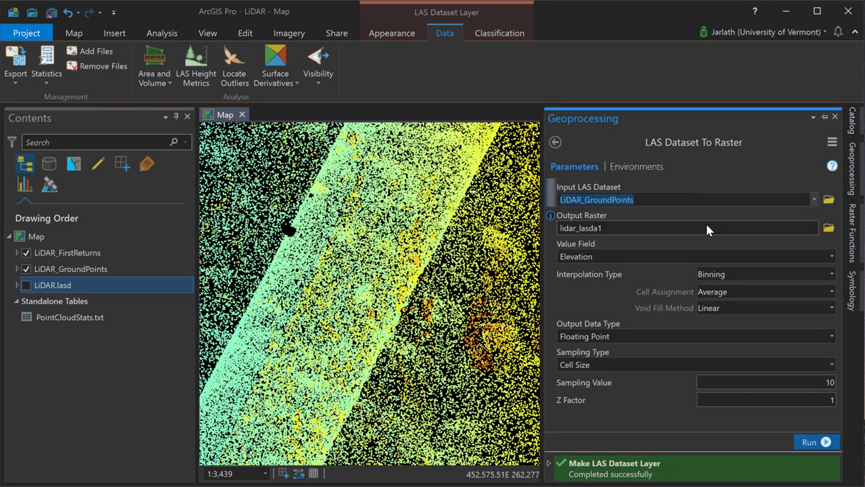
{"action": "left_click", "coordinate": [690, 227]}
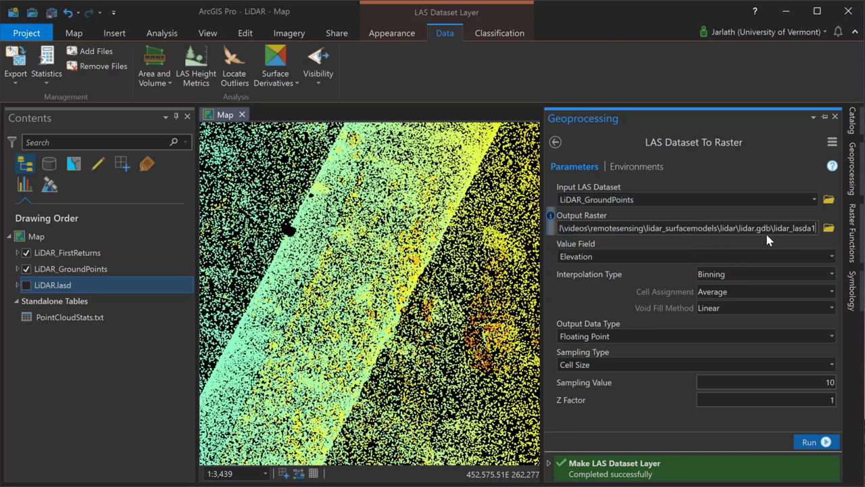
{"action": "left_click_drag", "start_coordinate": [775, 228], "coordinate": [841, 234]}
{"action": "type", "text": "DEM"}
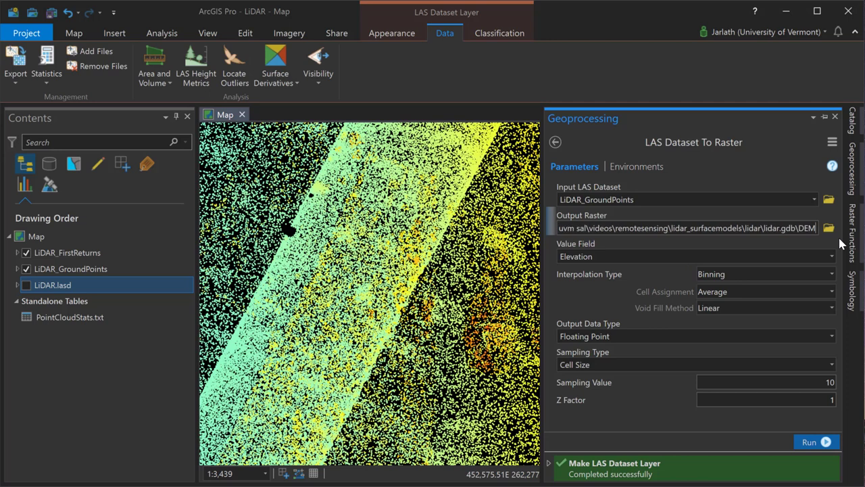
{"action": "left_click", "coordinate": [565, 311]}
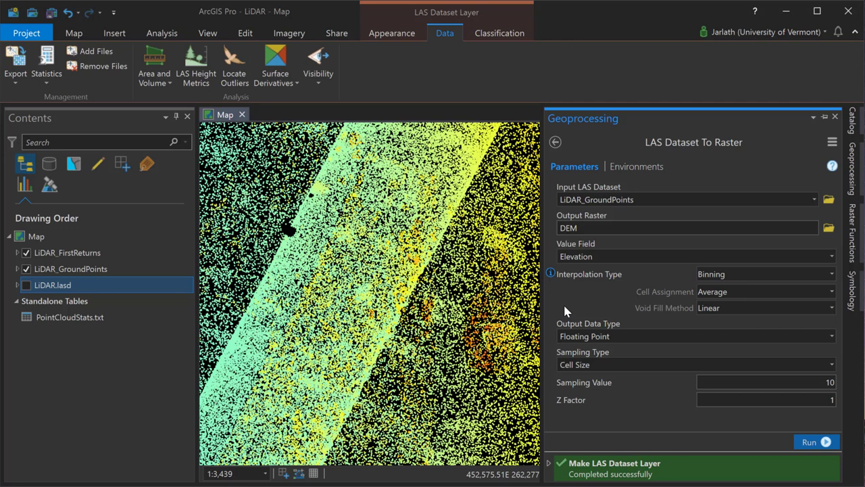
Use triangulation with natural neighbor, no thinning, cell size 0.5, and run the DEM export.
{"action": "left_click", "coordinate": [833, 274]}
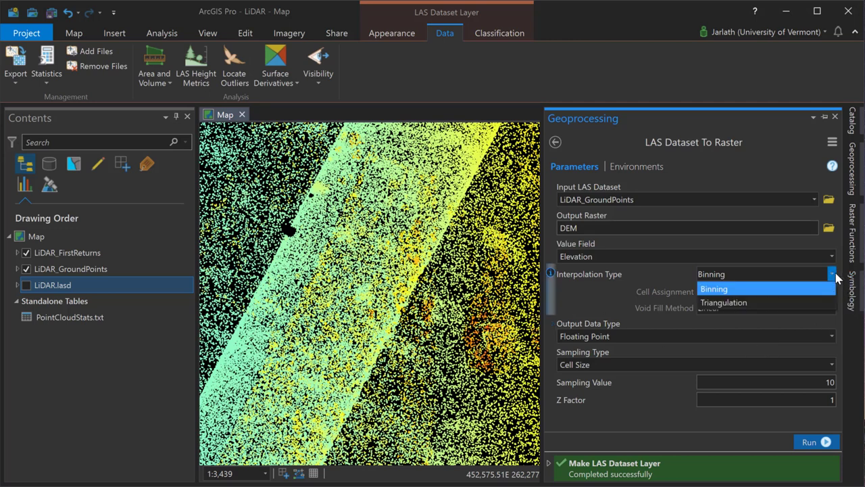
{"action": "left_click", "coordinate": [788, 302]}
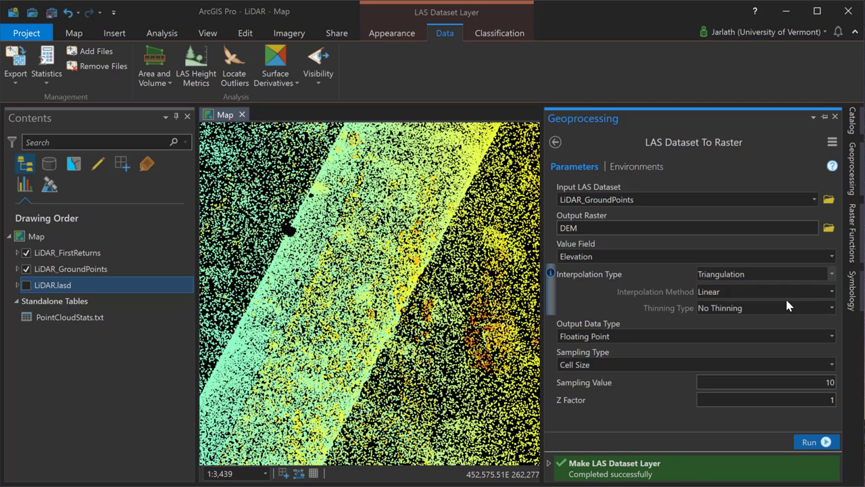
{"action": "left_click", "coordinate": [831, 291]}
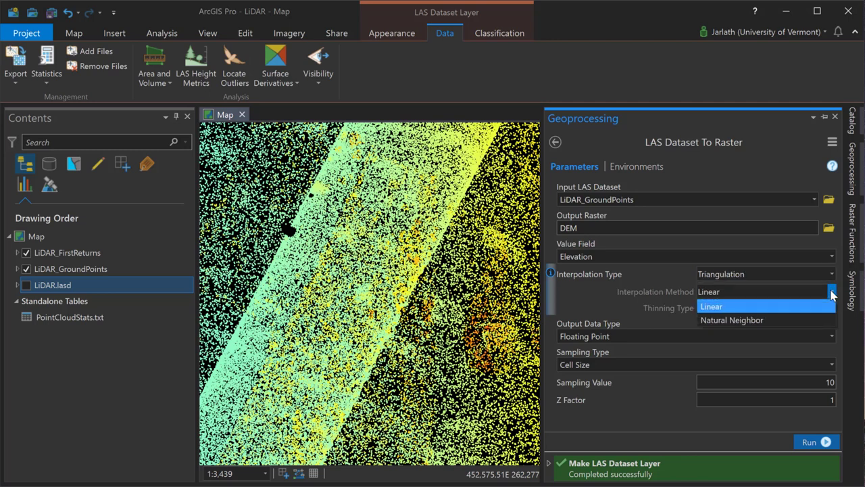
{"action": "left_click", "coordinate": [811, 320]}
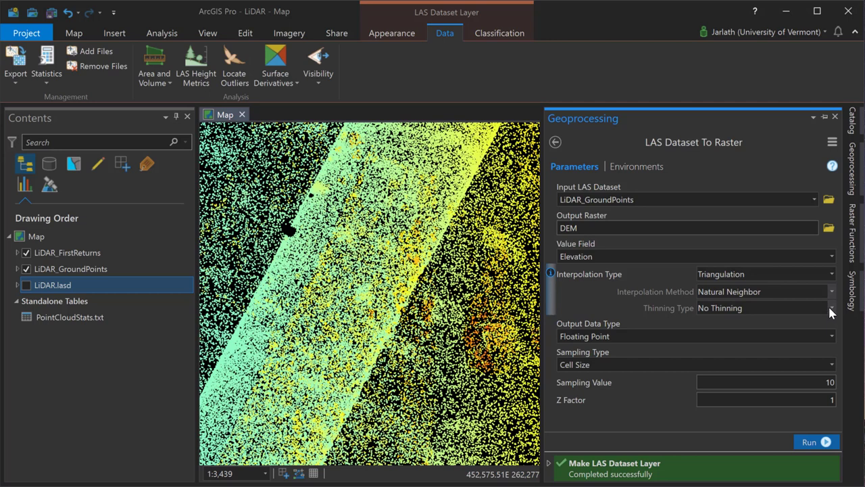
{"action": "left_click", "coordinate": [831, 307]}
{"action": "left_click", "coordinate": [832, 309]}
{"action": "left_click", "coordinate": [833, 365]}
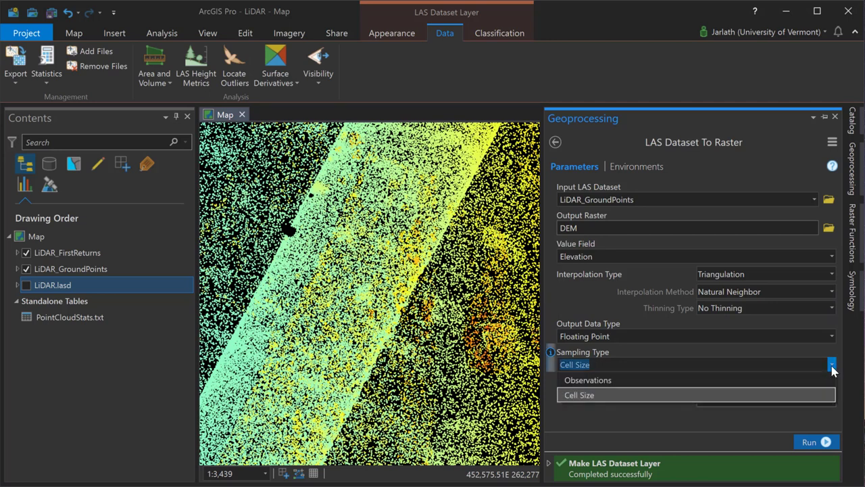
{"action": "left_click", "coordinate": [832, 366]}
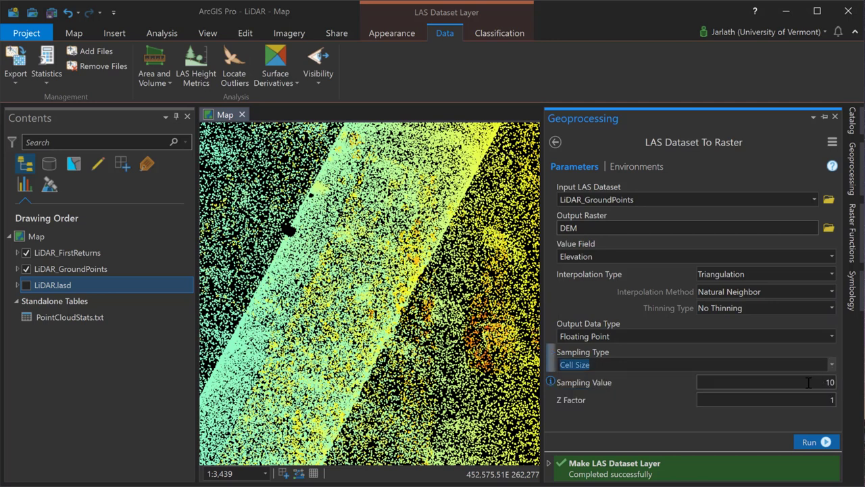
{"action": "left_click", "coordinate": [836, 383]}
{"action": "type", "text": "0.5"}
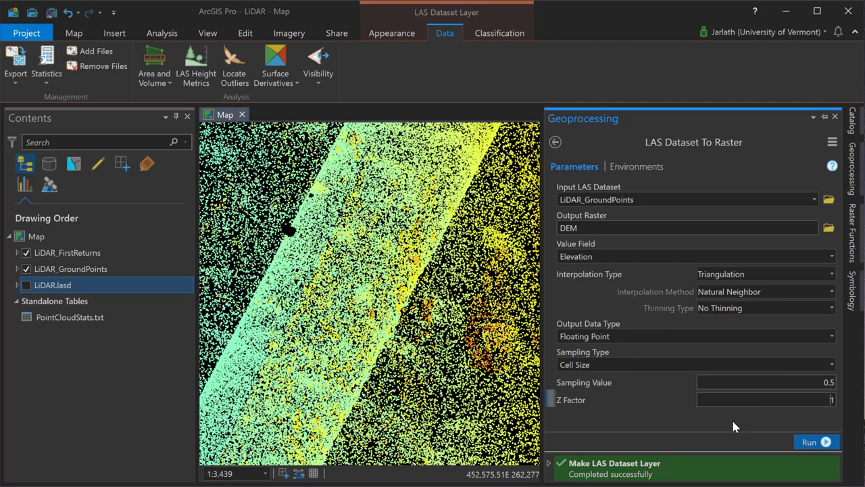
{"action": "left_click", "coordinate": [811, 441]}
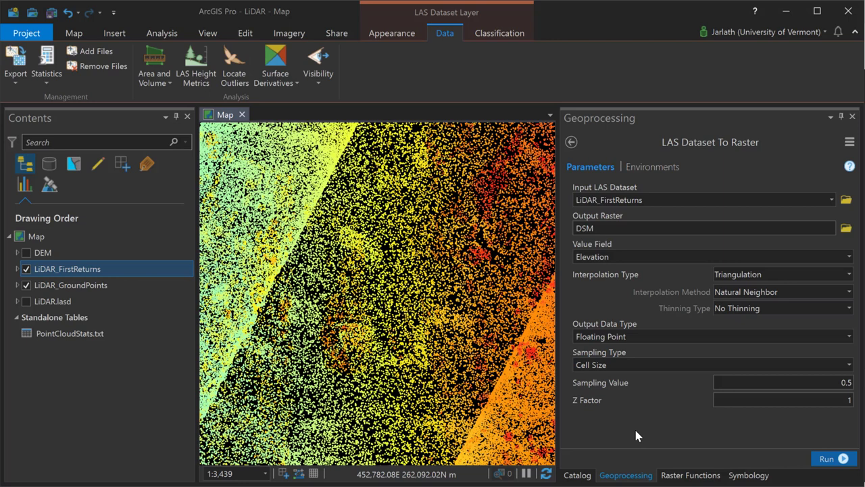
Run the export on LiDAR_FirstReturns to produce the DSM raster at 0.5 cell size.
{"action": "left_click", "coordinate": [828, 459]}
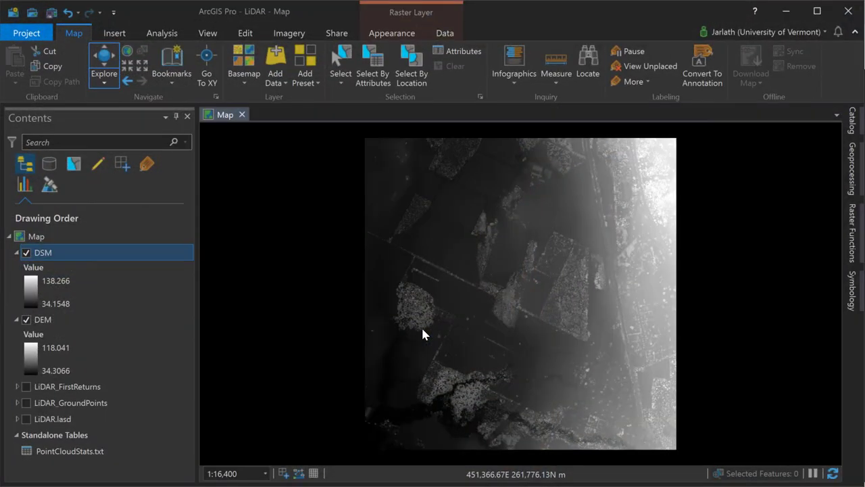
Hide and reshow the DSM layer to compare its rough surface with the smooth DEM.
{"action": "left_click", "coordinate": [27, 253]}
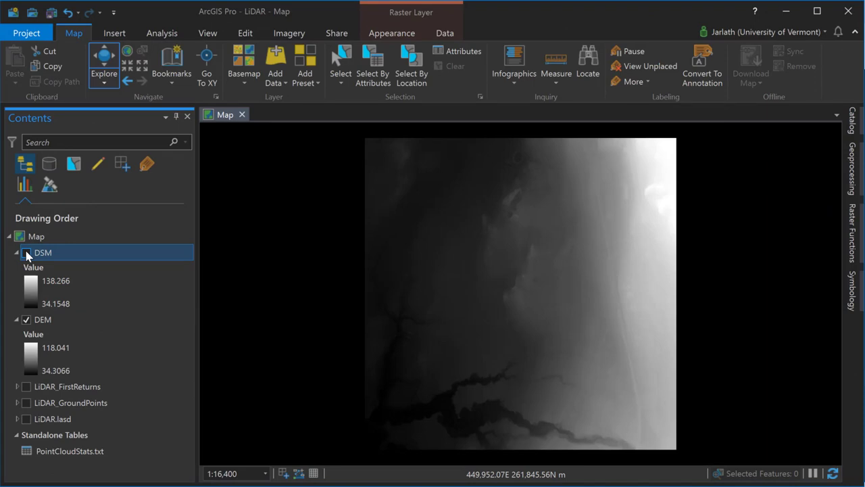
{"action": "left_click", "coordinate": [27, 253]}
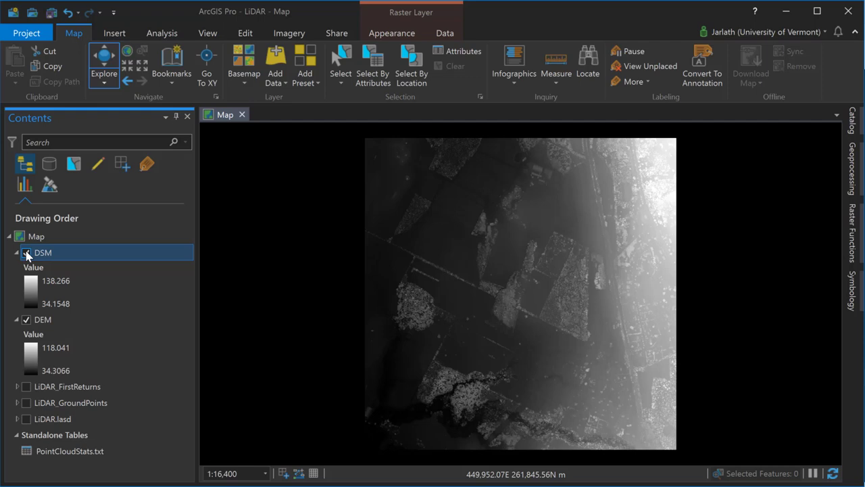
{"action": "left_click", "coordinate": [164, 35]}
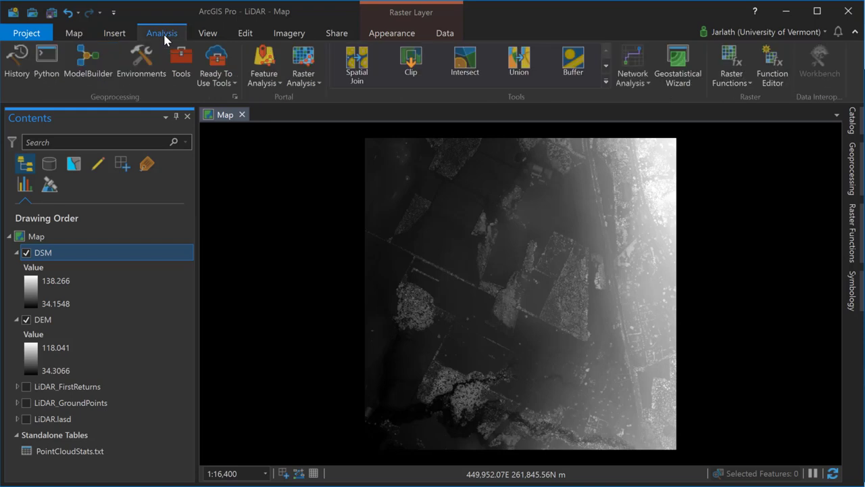
Apply the Minus raster function with DSM as Raster and DEM as Raster2, creating Minus_DSM_DEM.
{"action": "left_click", "coordinate": [731, 57]}
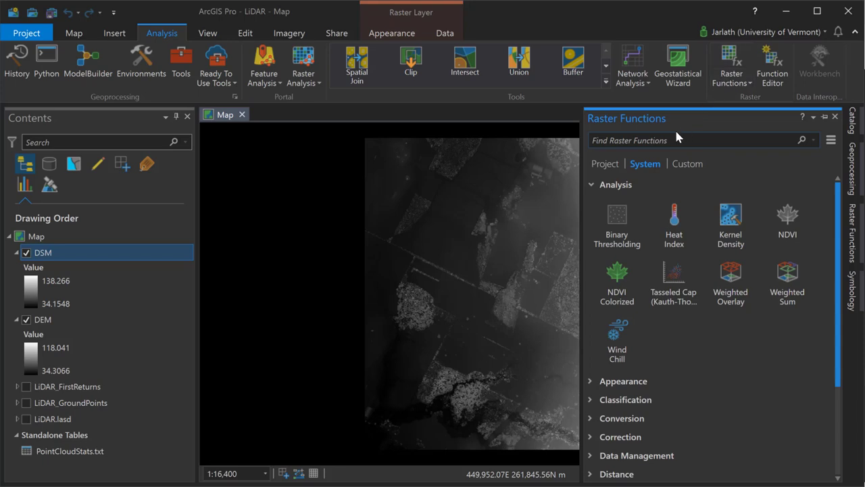
{"action": "left_click", "coordinate": [648, 142]}
{"action": "type", "text": "minus"}
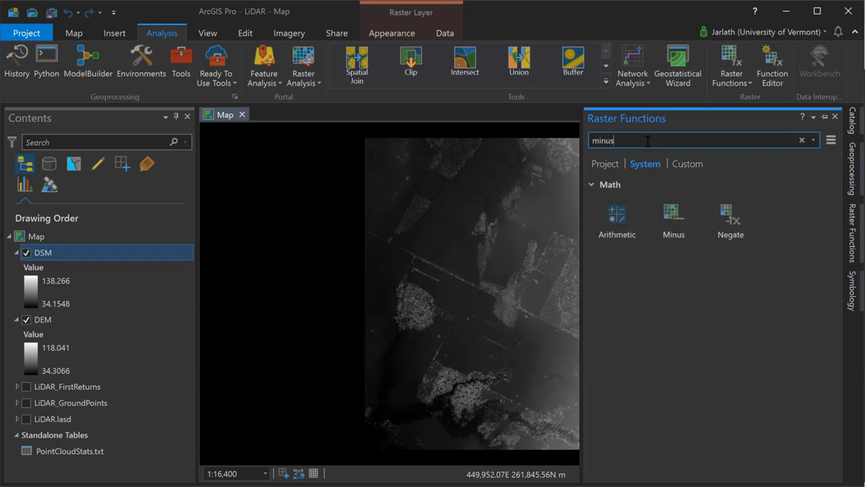
{"action": "left_click", "coordinate": [675, 215]}
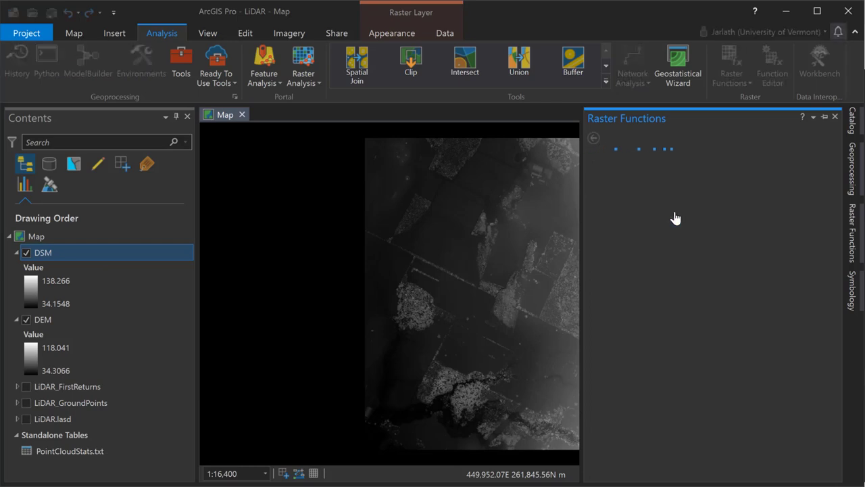
{"action": "left_click", "coordinate": [812, 208]}
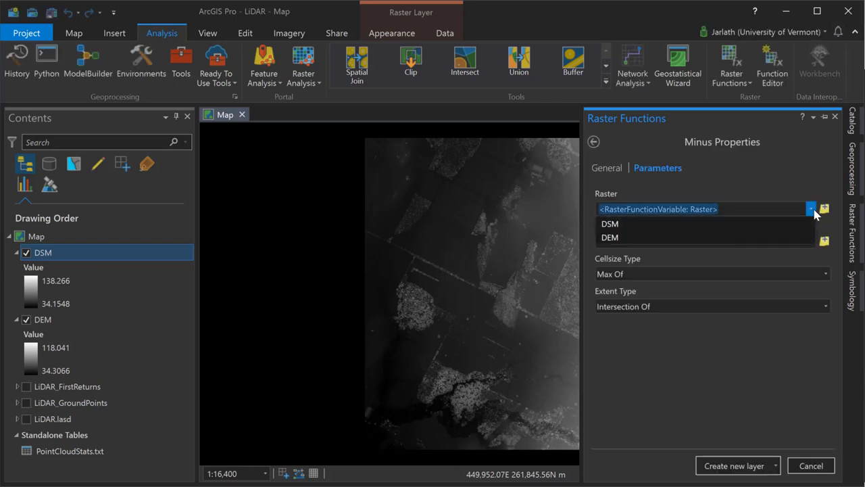
{"action": "left_click", "coordinate": [781, 225]}
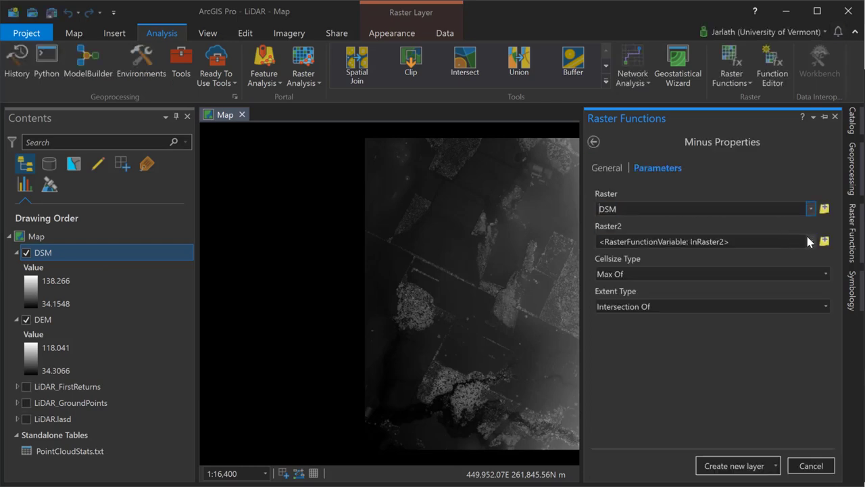
{"action": "left_click", "coordinate": [811, 241]}
{"action": "left_click", "coordinate": [699, 268]}
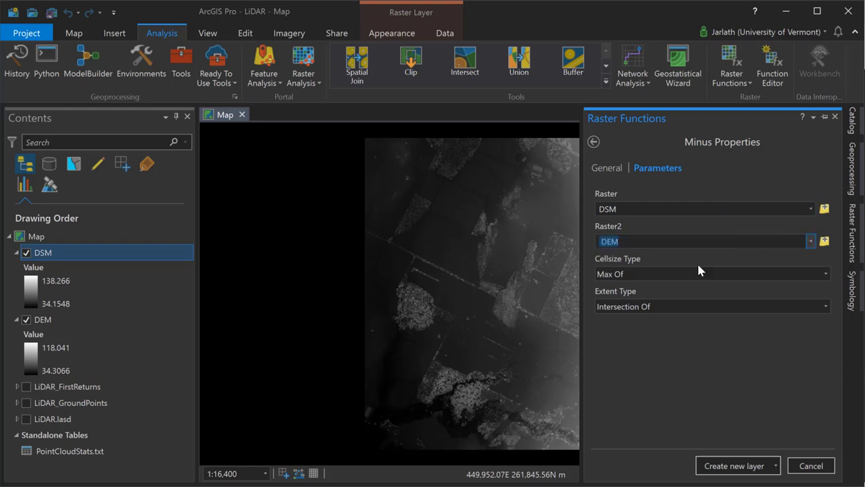
{"action": "left_click", "coordinate": [719, 466]}
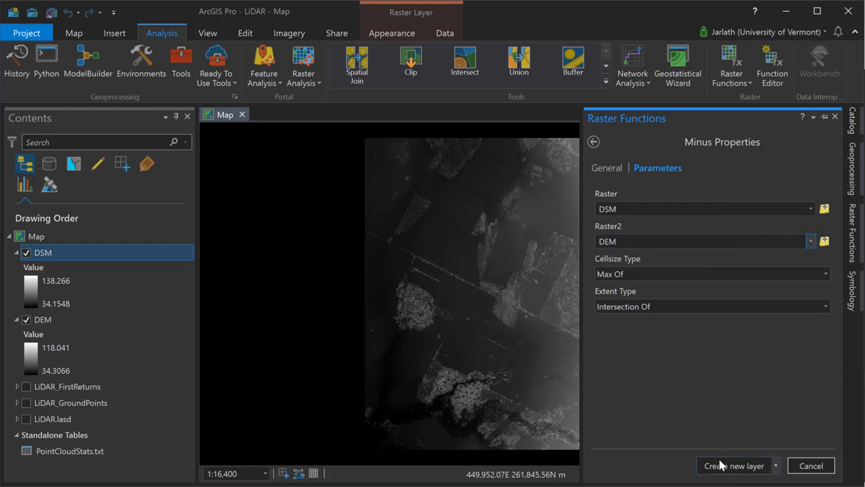
{"action": "left_click", "coordinate": [689, 466]}
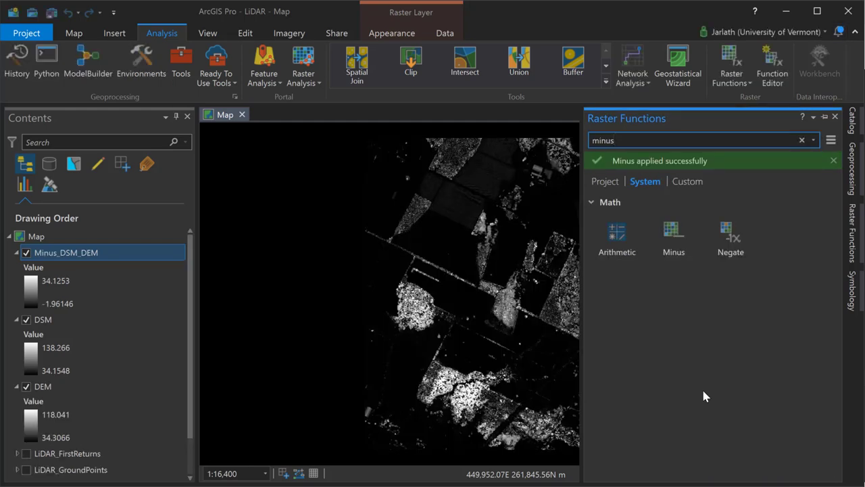
Rename the Minus_DSM_DEM layer to nDSM.
{"action": "left_click", "coordinate": [73, 254]}
{"action": "left_click", "coordinate": [76, 253]}
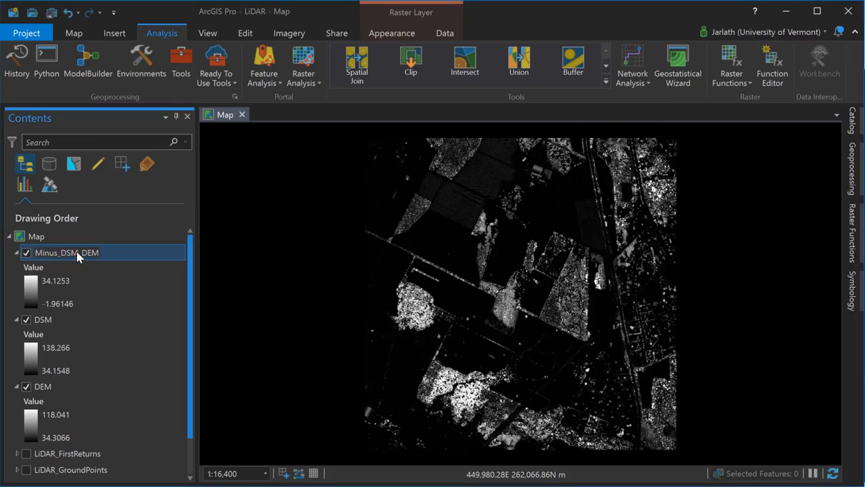
{"action": "left_click", "coordinate": [78, 253]}
{"action": "double_click", "coordinate": [77, 253]}
{"action": "type", "text": "nDSM"}
{"action": "key", "text": "Return"}
Create a Hillshade_nDSM layer from nDSM and draw nDSM above it.
{"action": "left_click", "coordinate": [730, 64]}
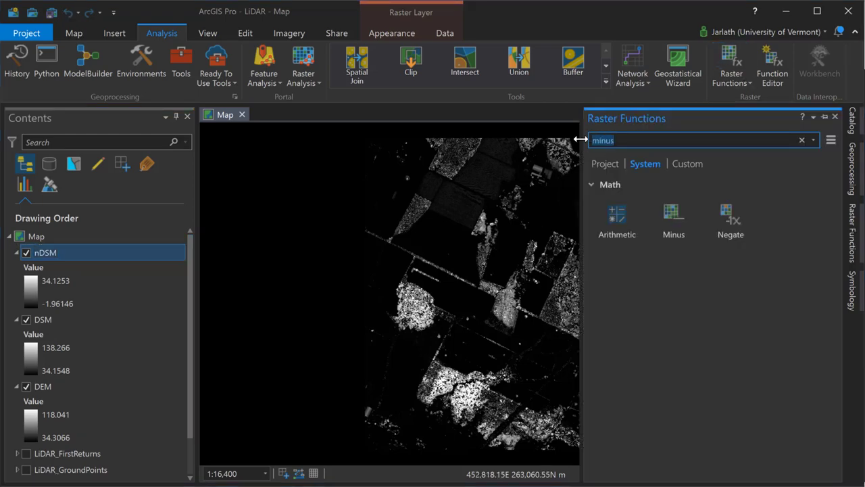
{"action": "type", "text": "hillshade"}
{"action": "left_click", "coordinate": [617, 215]}
{"action": "left_click", "coordinate": [710, 209]}
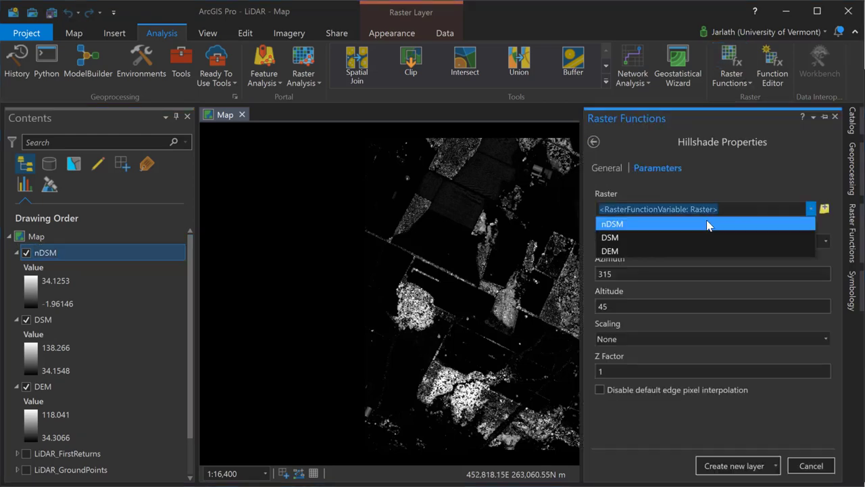
{"action": "left_click", "coordinate": [707, 222]}
{"action": "left_click", "coordinate": [716, 466]}
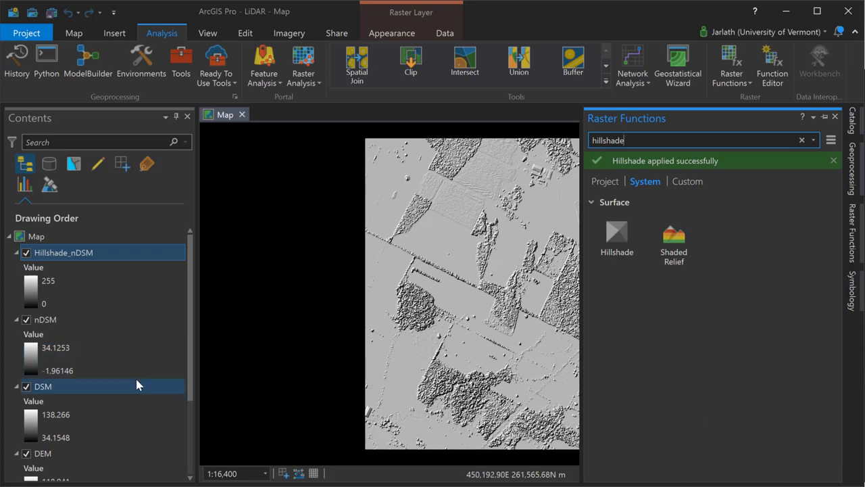
{"action": "left_click_drag", "start_coordinate": [47, 319], "coordinate": [52, 249]}
Group nDSM and Hillshade_nDSM into a group layer named nDSM Surface.
{"action": "right_click", "coordinate": [49, 322]}
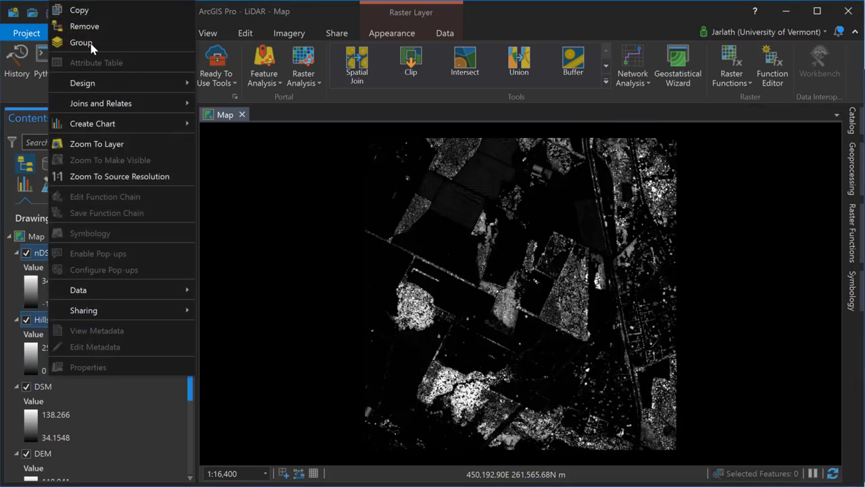
{"action": "left_click", "coordinate": [83, 44]}
{"action": "type", "text": "nDSM Surfac"}
{"action": "key", "text": "BackSpace"}
{"action": "key", "text": "BackSpace"}
{"action": "type", "text": "face"}
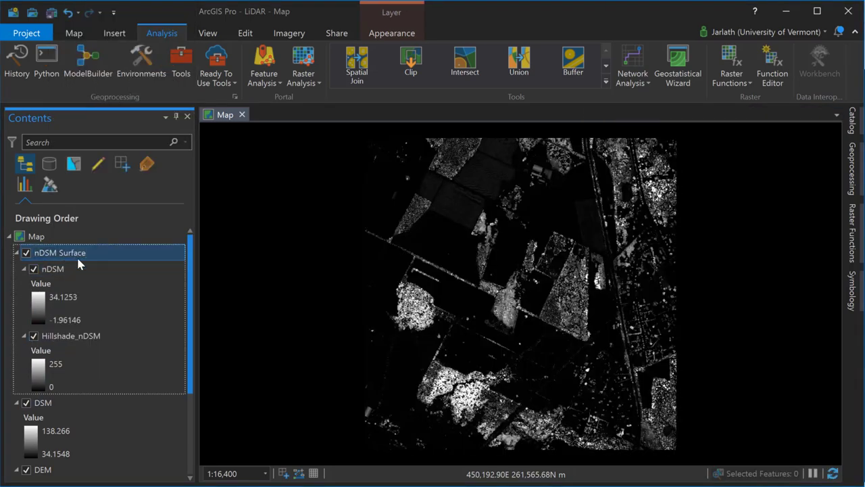
Set the nDSM layer's transparency to 38%.
{"action": "left_click", "coordinate": [86, 264]}
{"action": "left_click", "coordinate": [391, 33]}
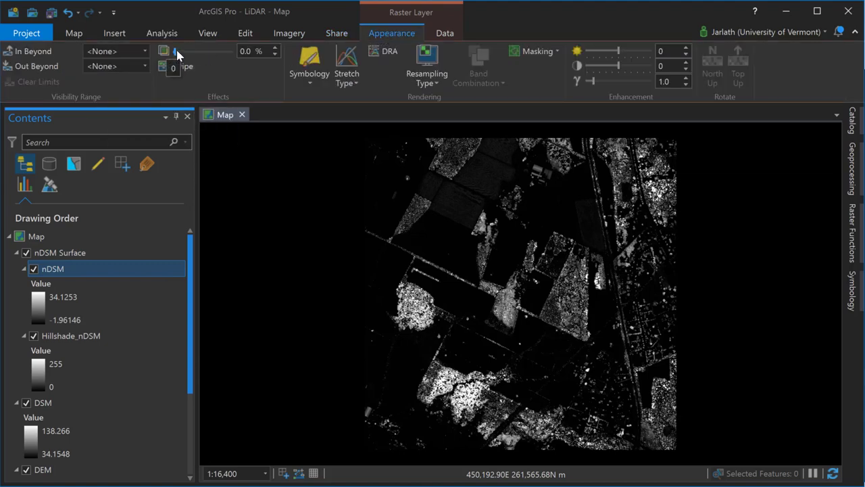
{"action": "left_click_drag", "start_coordinate": [176, 52], "coordinate": [197, 56]}
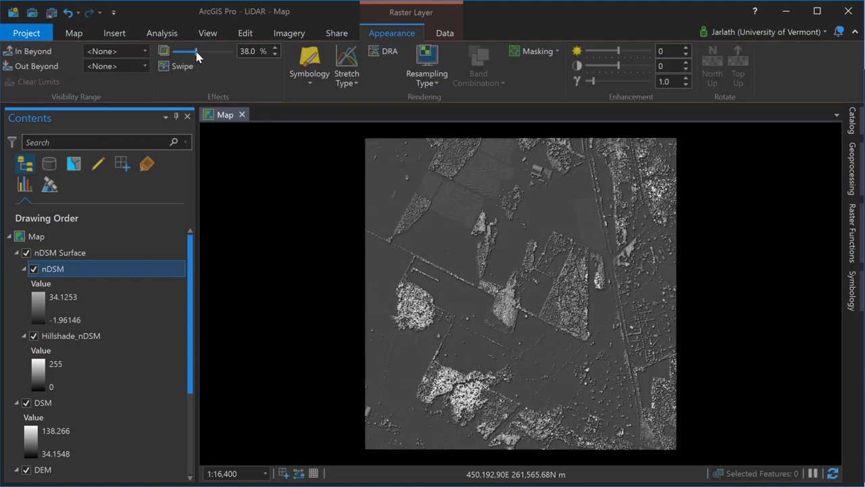
Colour nDSM with the purple-to-cyan ramp and zoom in on the forest edge and buildings.
{"action": "left_click", "coordinate": [309, 59]}
{"action": "left_click", "coordinate": [820, 251]}
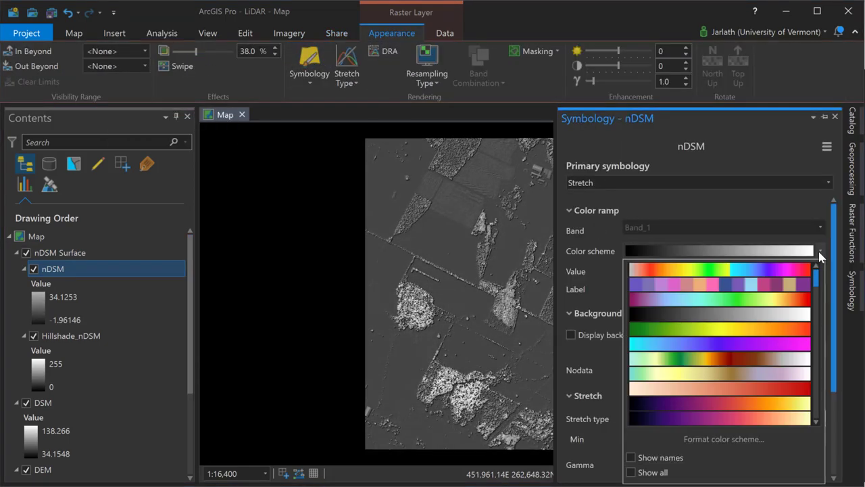
{"action": "left_click", "coordinate": [795, 345]}
{"action": "scroll", "coordinate": [591, 246], "scroll_direction": "up", "scroll_amount": 5}
{"action": "key", "text": "Right"}
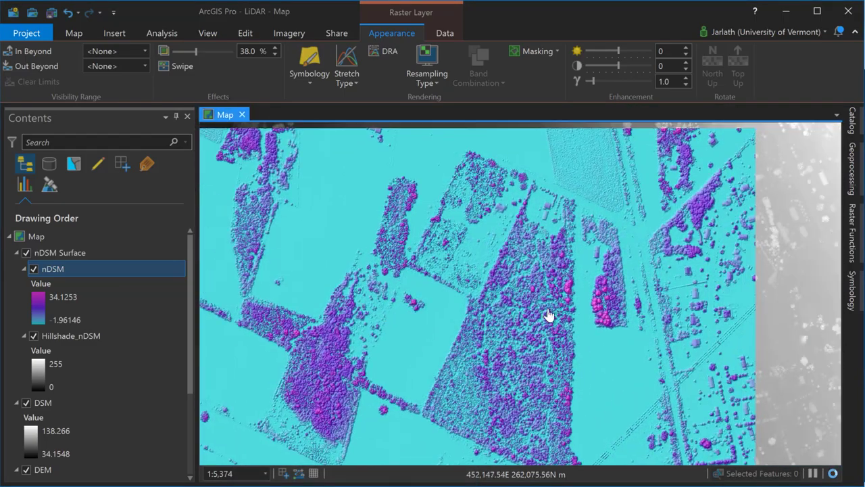
{"action": "scroll", "coordinate": [536, 275], "scroll_direction": "up", "scroll_amount": 2}
{"action": "scroll", "coordinate": [537, 276], "scroll_direction": "up", "scroll_amount": 2}
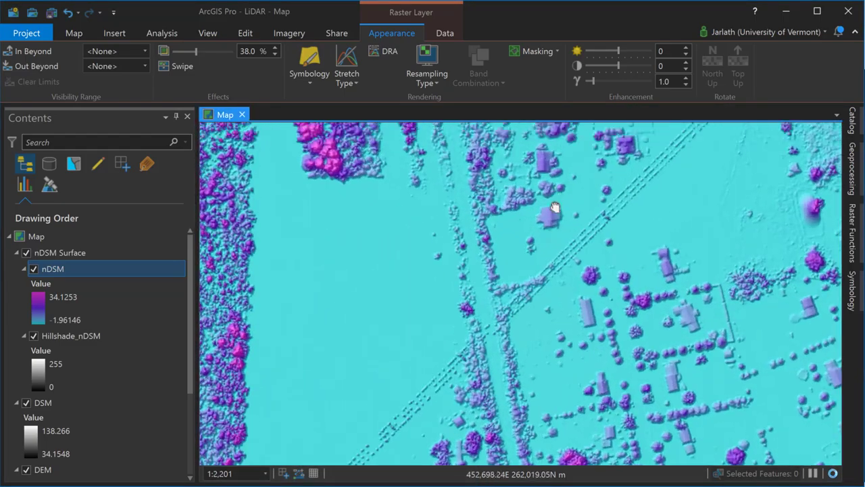
{"action": "key", "text": "Up"}
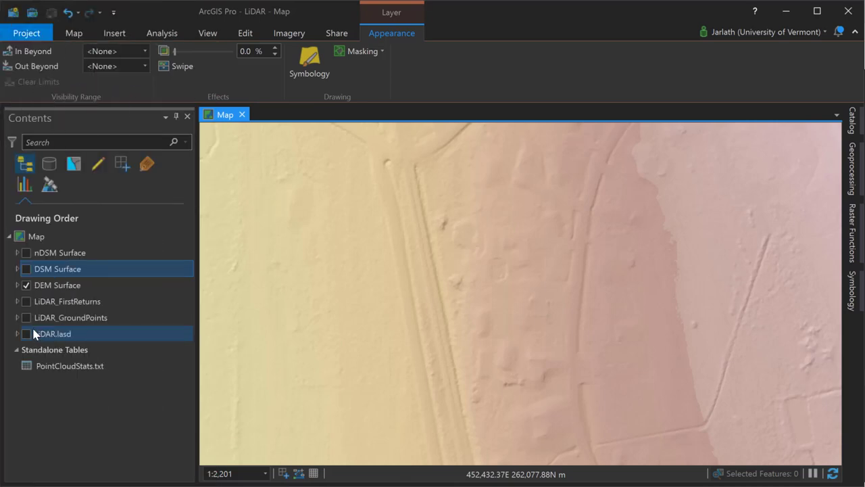
Turn on the DSM Surface and nDSM Surface groups and read nDSM value 8.978859 at a building.
{"action": "left_click", "coordinate": [27, 269]}
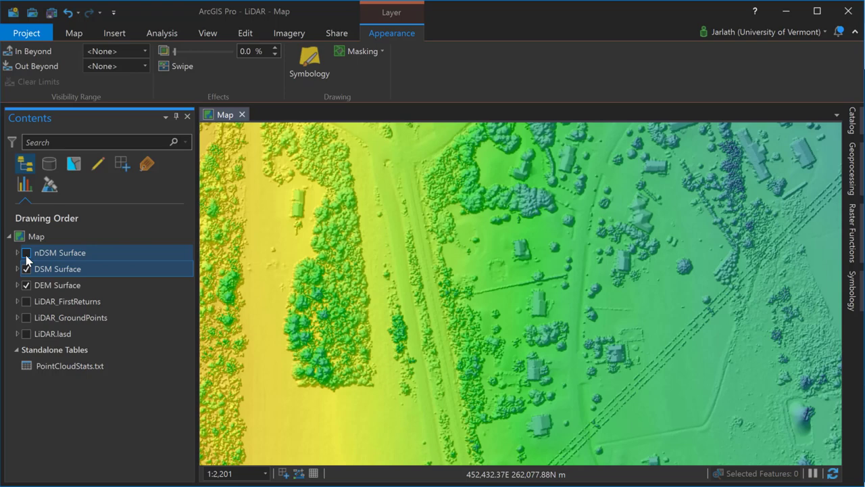
{"action": "left_click", "coordinate": [26, 253]}
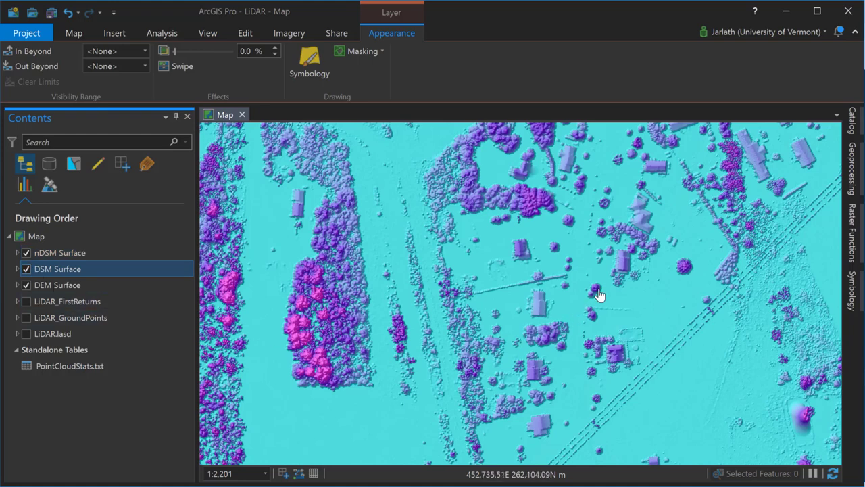
{"action": "left_click", "coordinate": [626, 272]}
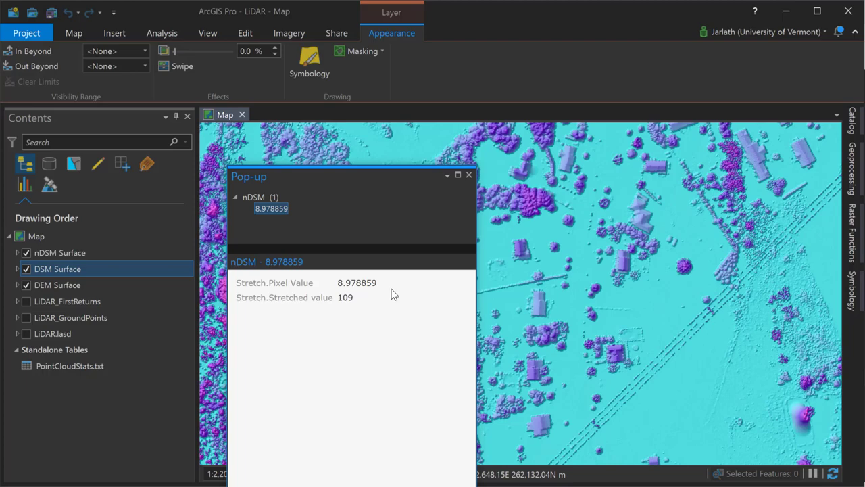
Read an nDSM height of 8.811340 at a second building.
{"action": "left_click", "coordinate": [532, 374]}
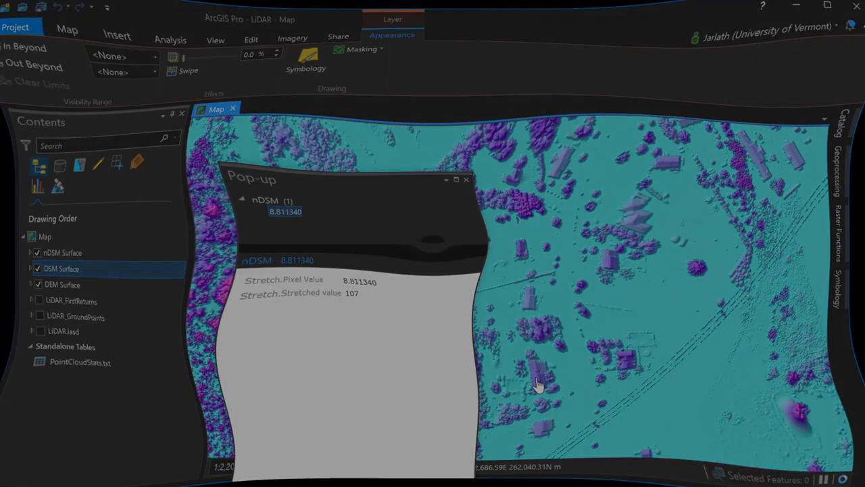